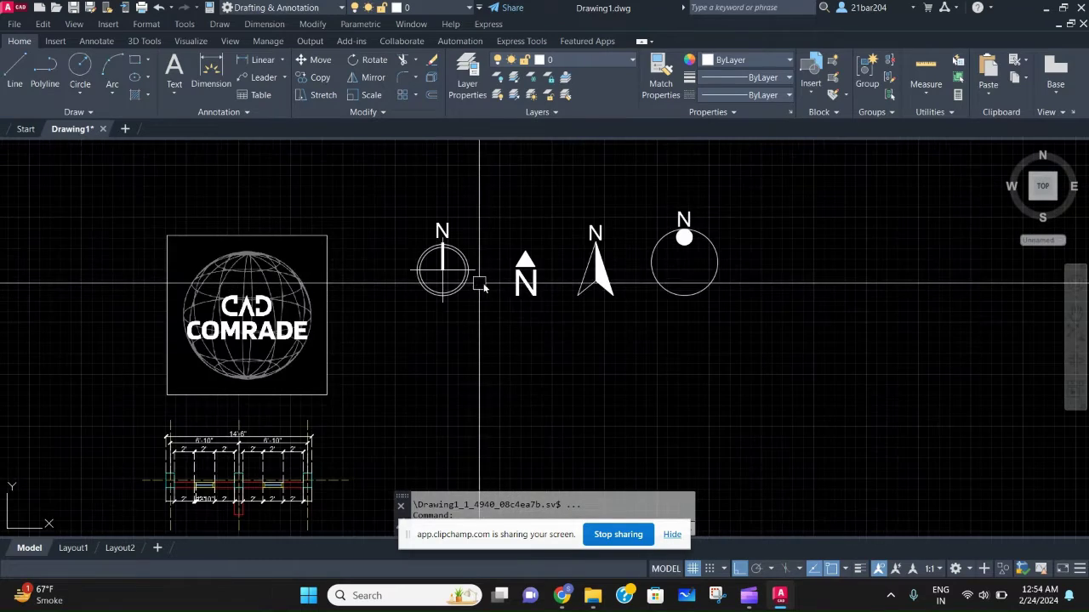
Draw a new circle centred below the first circle-with-bar north arrow.
middle_click_drag(478, 283, 440, 296)
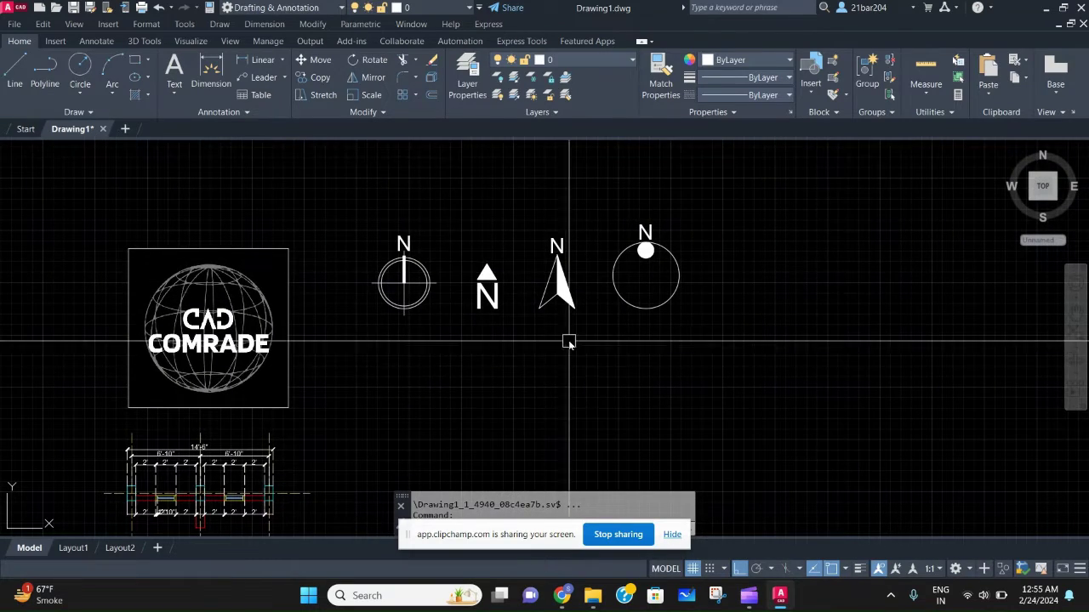
scroll(570, 340, "up", 2)
scroll(650, 340, "down", 2)
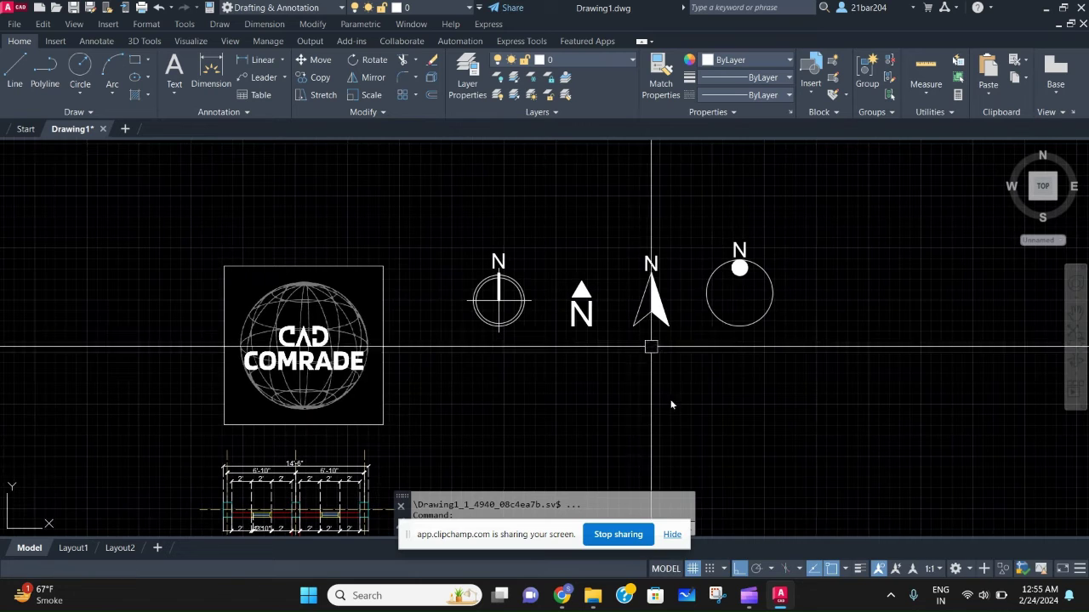
middle_click_drag(590, 363, 529, 346)
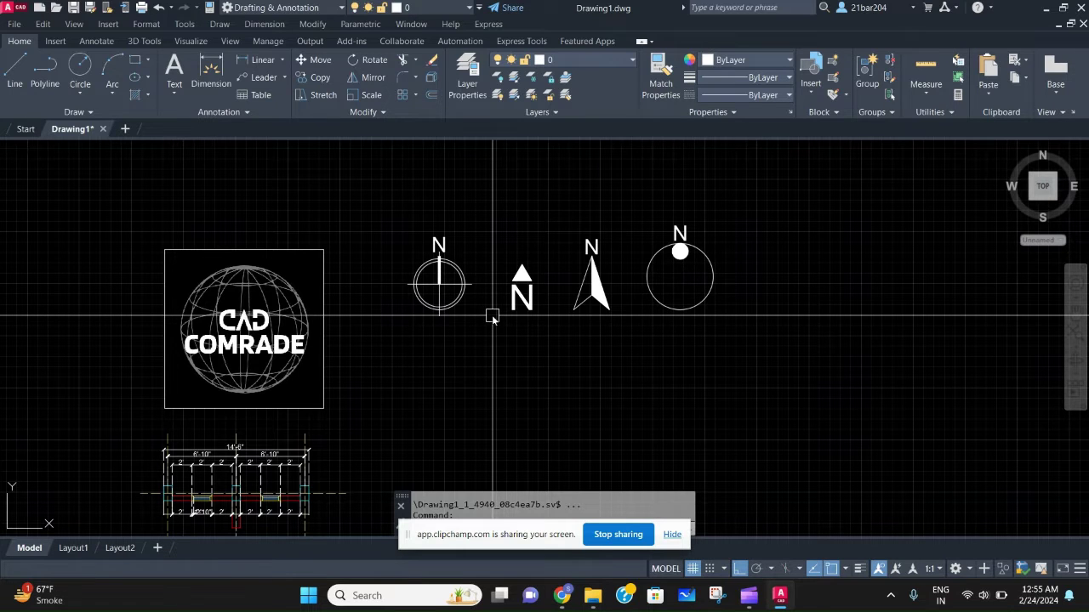
middle_click_drag(522, 309, 450, 283)
scroll(531, 303, "up", 2)
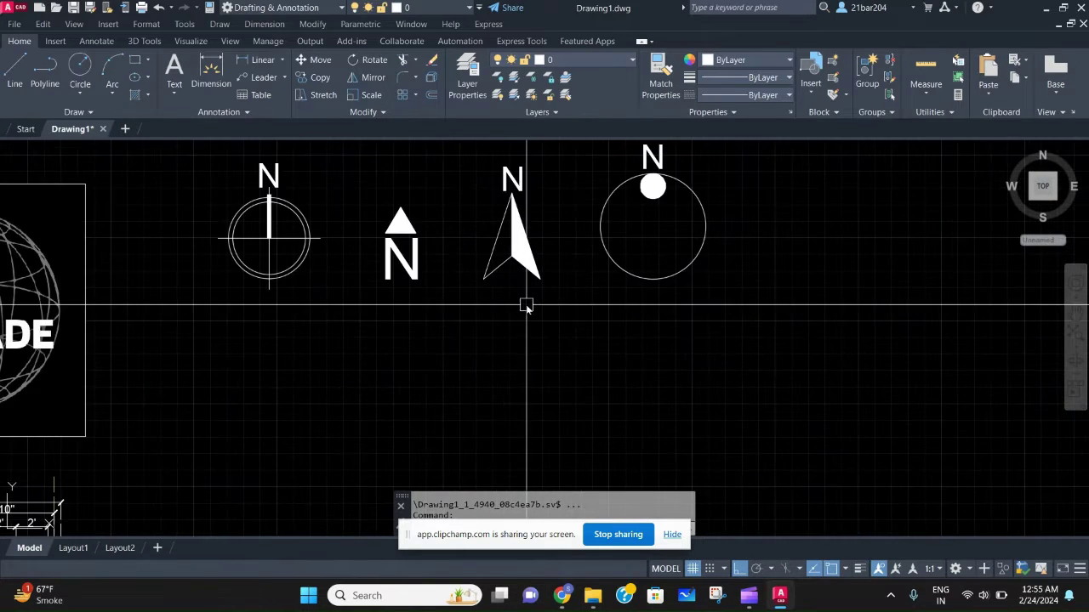
middle_click_drag(527, 308, 595, 286)
scroll(445, 289, "down", 2)
mouse_move(408, 287)
middle_mouse_down()
mouse_move(462, 309)
mouse_move(445, 232)
middle_mouse_up()
scroll(448, 304, "up", 2)
scroll(445, 261, "down", 1)
scroll(472, 271, "up", 3)
scroll(473, 271, "down", 2)
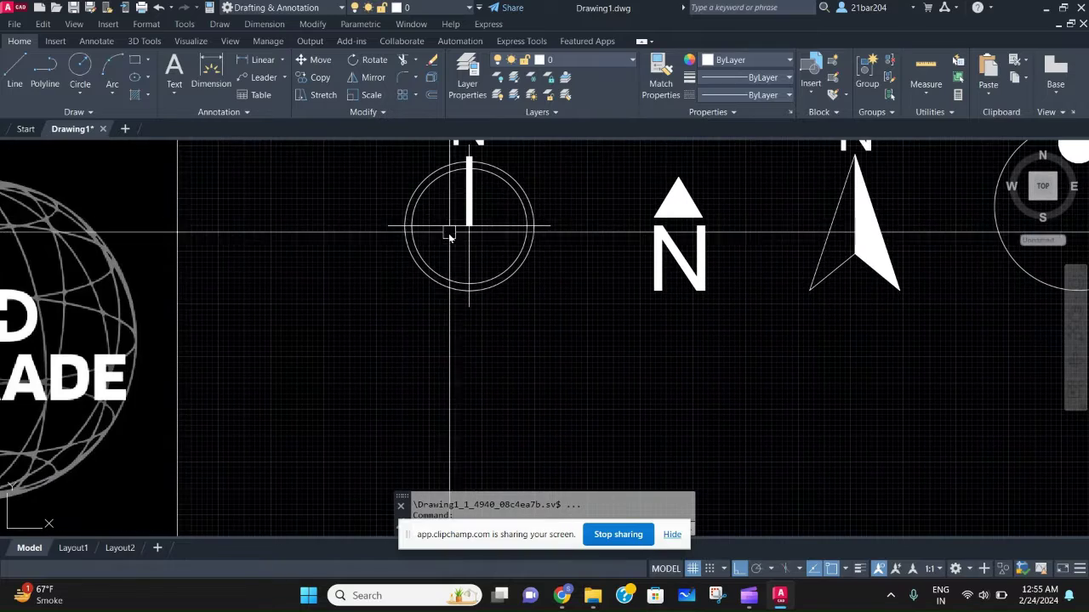
scroll(493, 311, "up", 2)
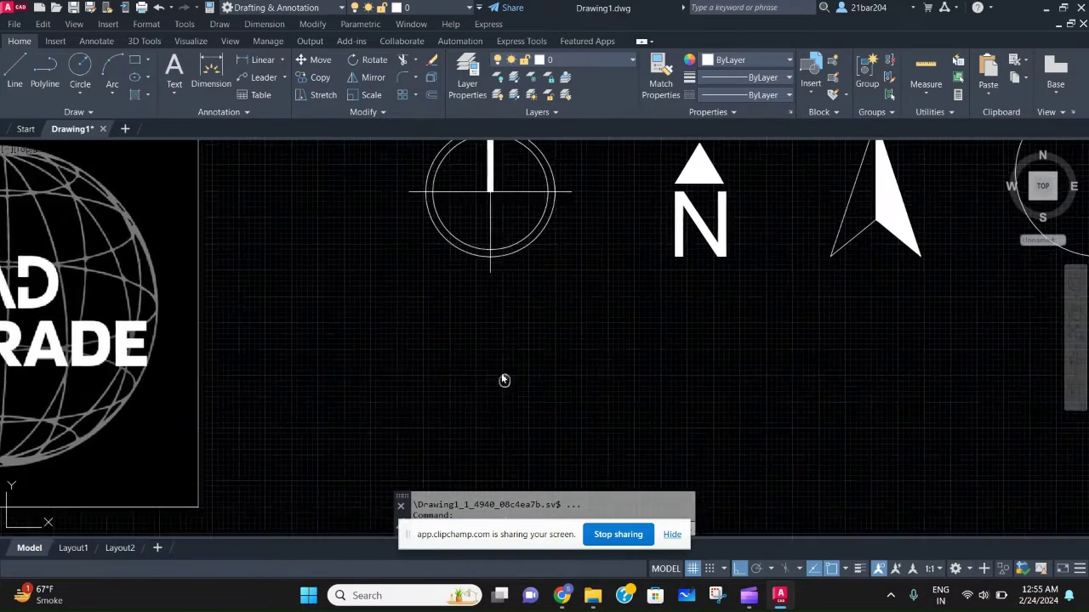
middle_click_drag(503, 308, 455, 354)
type("c")
key("Return")
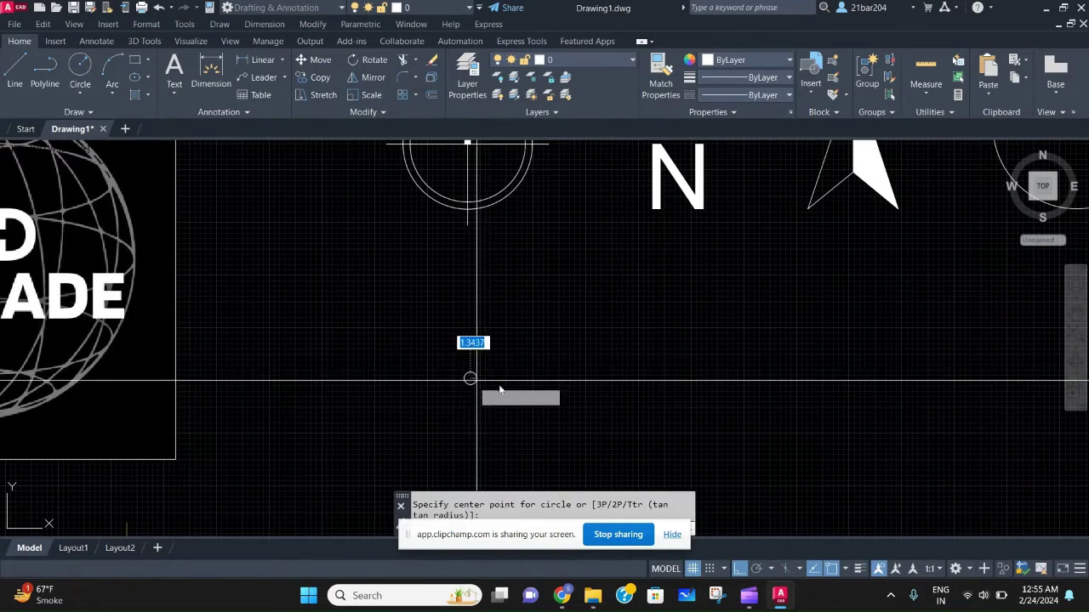
left_click(470, 379)
left_click(536, 388)
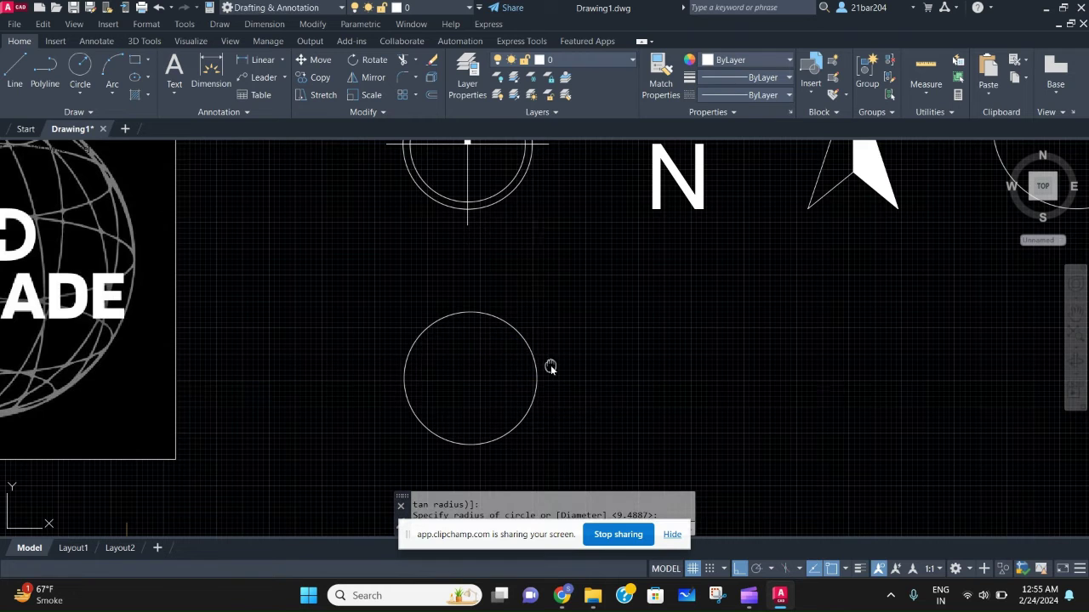
scroll(469, 364, "up", 3)
scroll(469, 365, "down", 1)
middle_click_drag(468, 365, 483, 323)
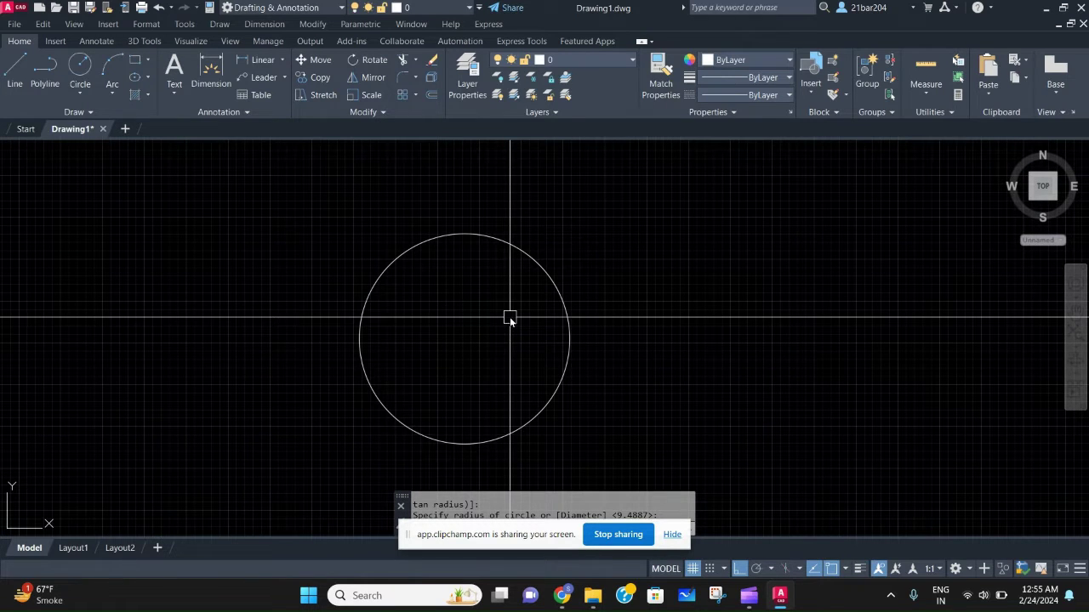
type("OF")
Offset the new circle inward to make a slightly smaller concentric circle.
key("Return")
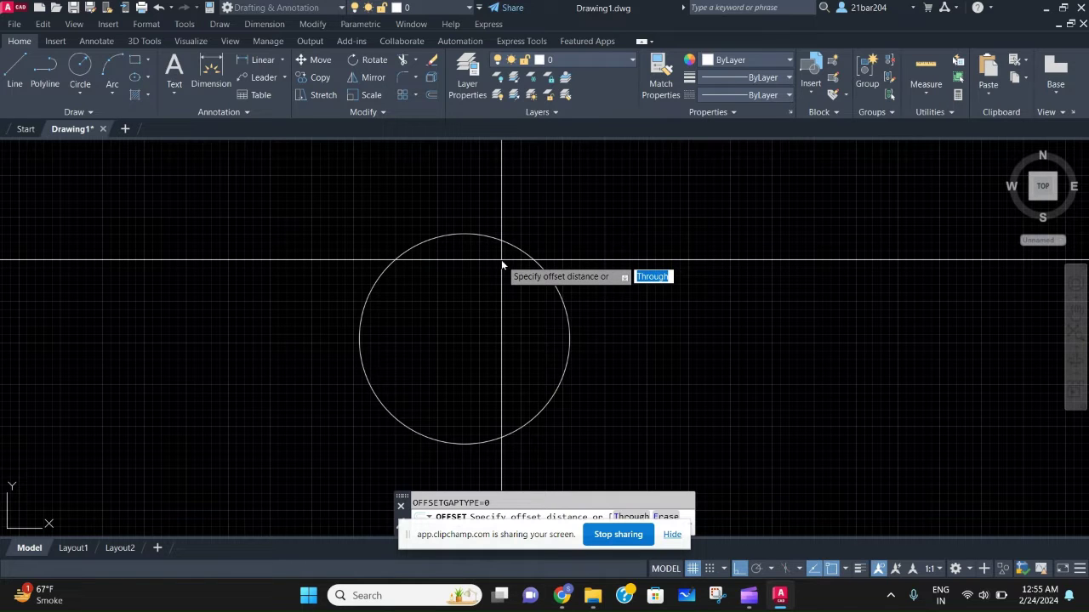
left_click(488, 236)
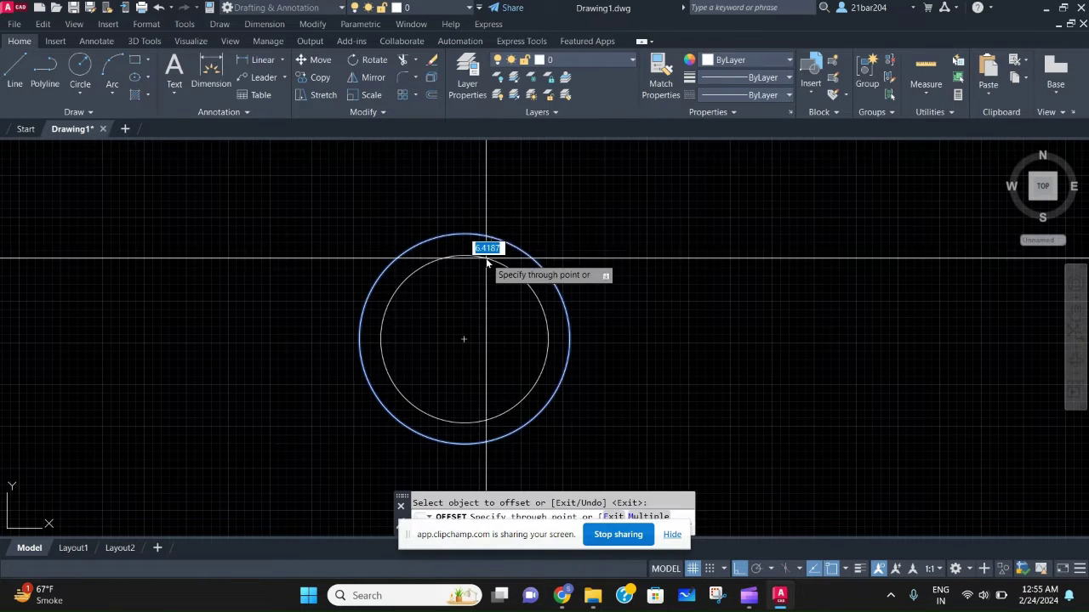
left_click(488, 249)
scroll(491, 253, "down", 5)
scroll(522, 243, "up", 1)
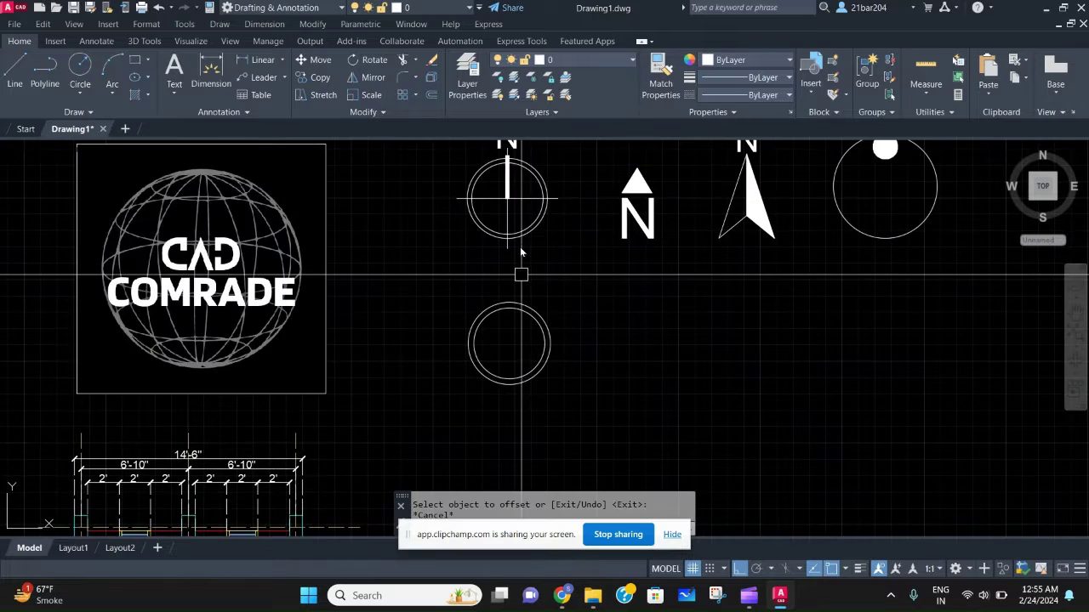
Draw a vertical line through the circle centre, extending above and below the circles.
scroll(513, 267, "up", 1)
scroll(504, 325, "up", 1)
key("Escape")
scroll(504, 323, "up", 1)
scroll(511, 317, "up", 1)
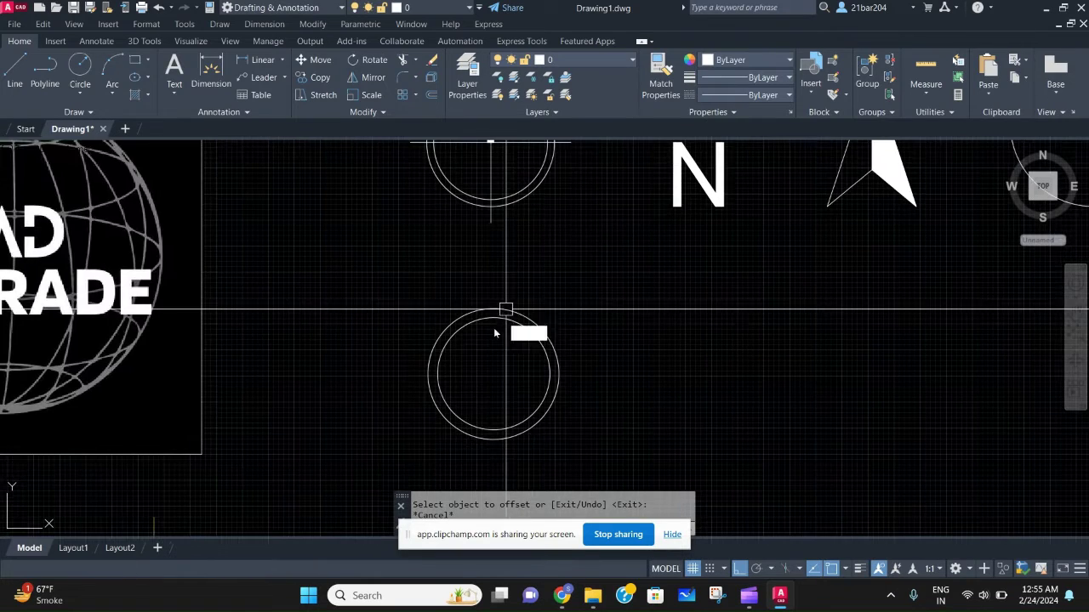
type("L")
key("Return")
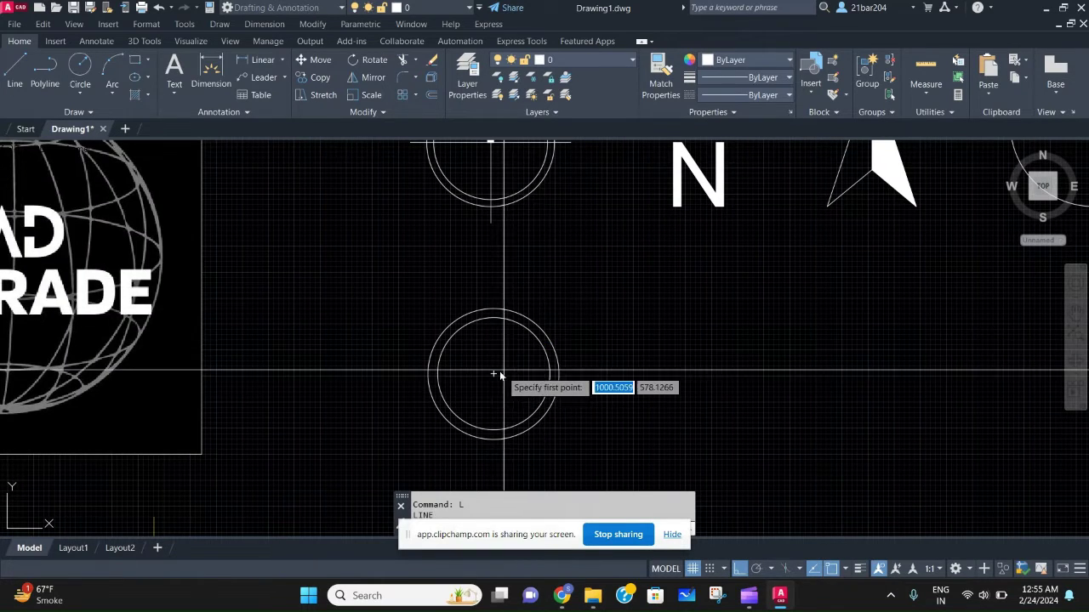
left_click(491, 375)
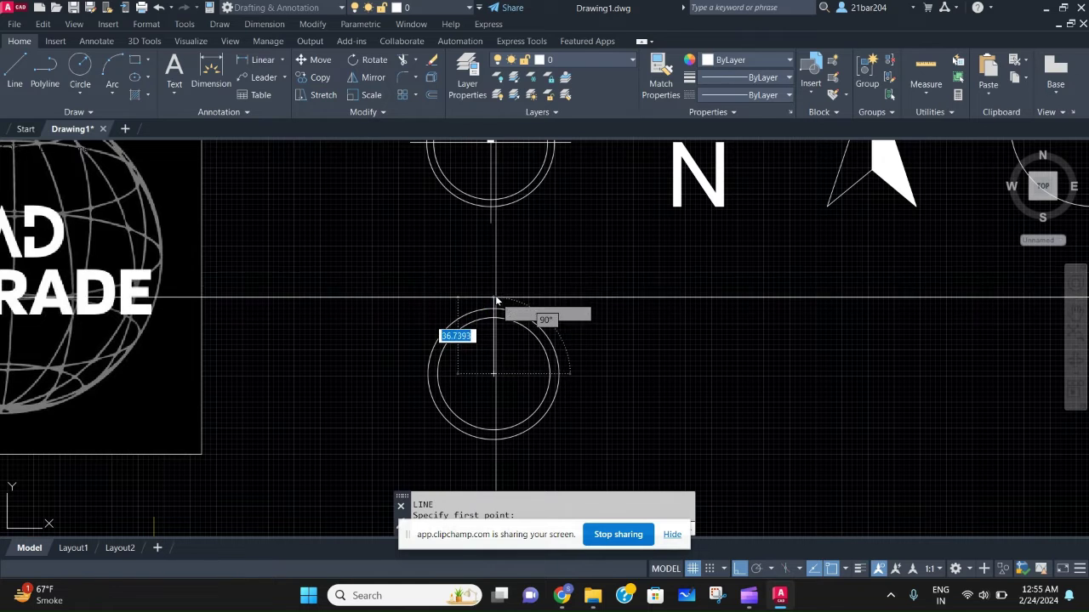
left_click(498, 299)
key("Escape")
left_click(494, 366)
left_click(493, 374)
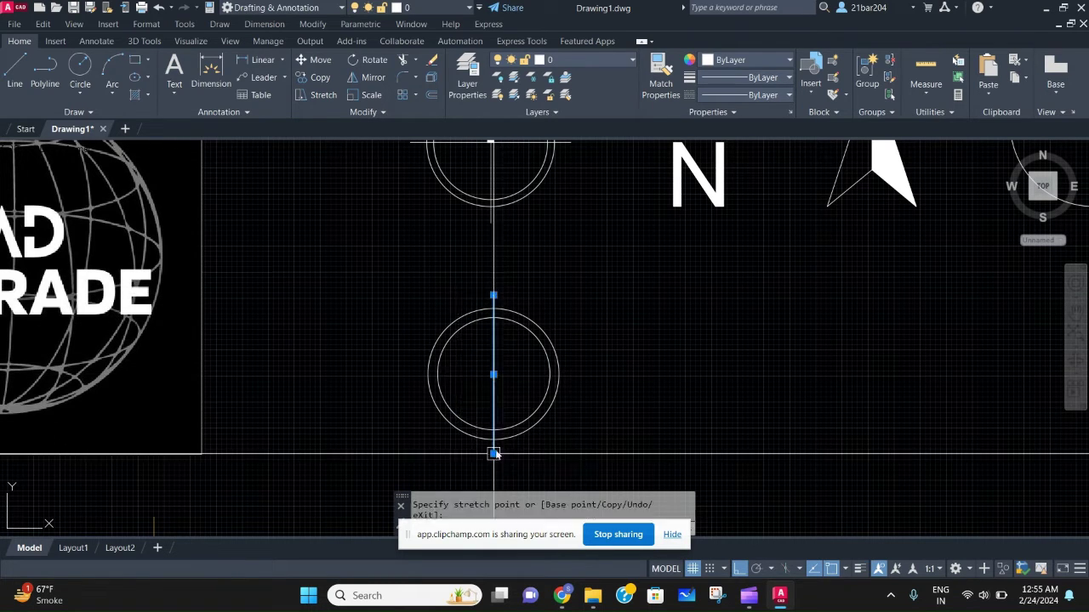
key("Escape")
Paste a copy of the vertical line and rotate it 90° to horizontal.
left_click(494, 372)
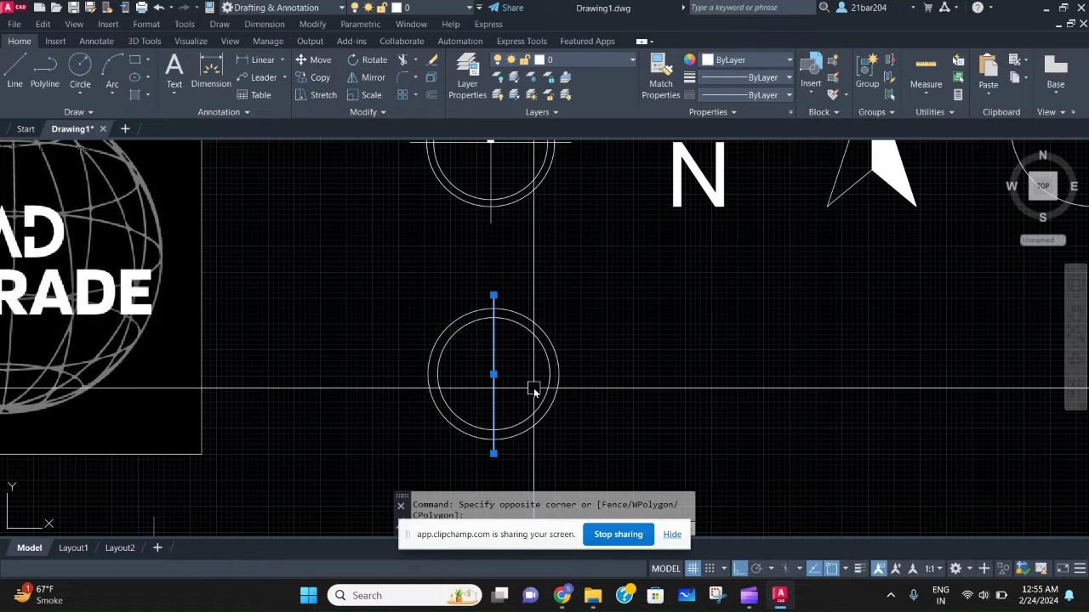
key("ctrl+v")
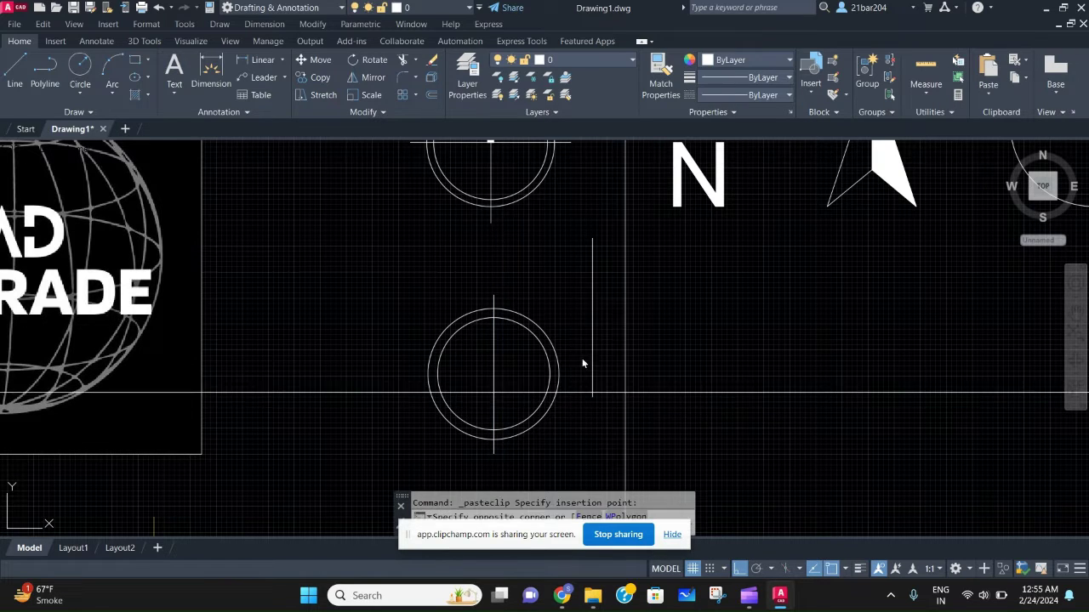
left_click(583, 334)
type("ro")
key("Return")
left_click(635, 342)
key("Return")
left_click(664, 383)
Move the horizontal line by its midpoint onto the circle centre.
left_click(630, 292)
type("m")
key("Return")
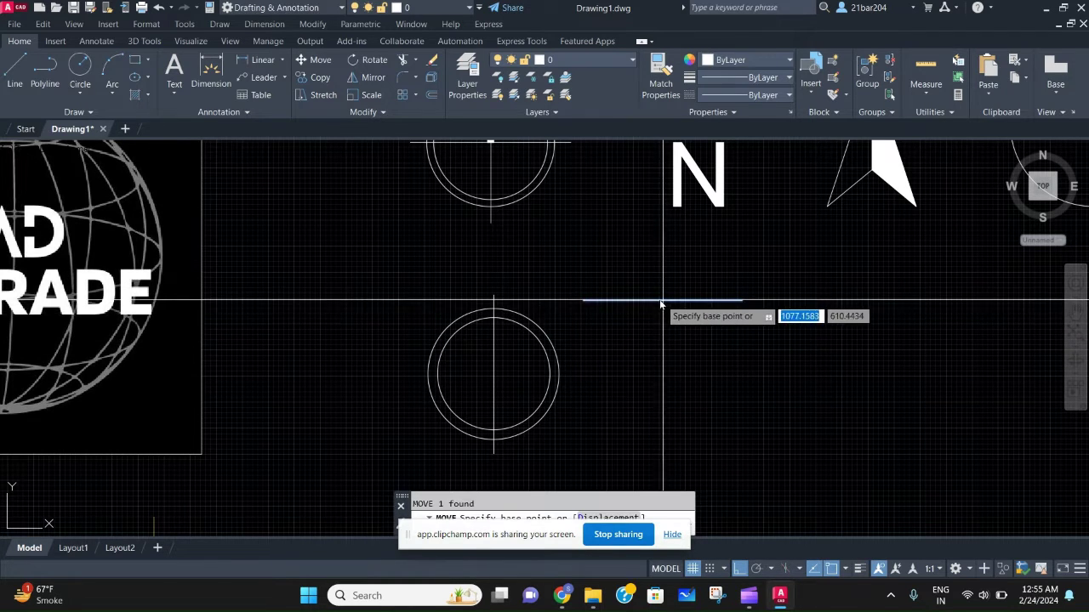
left_click(662, 301)
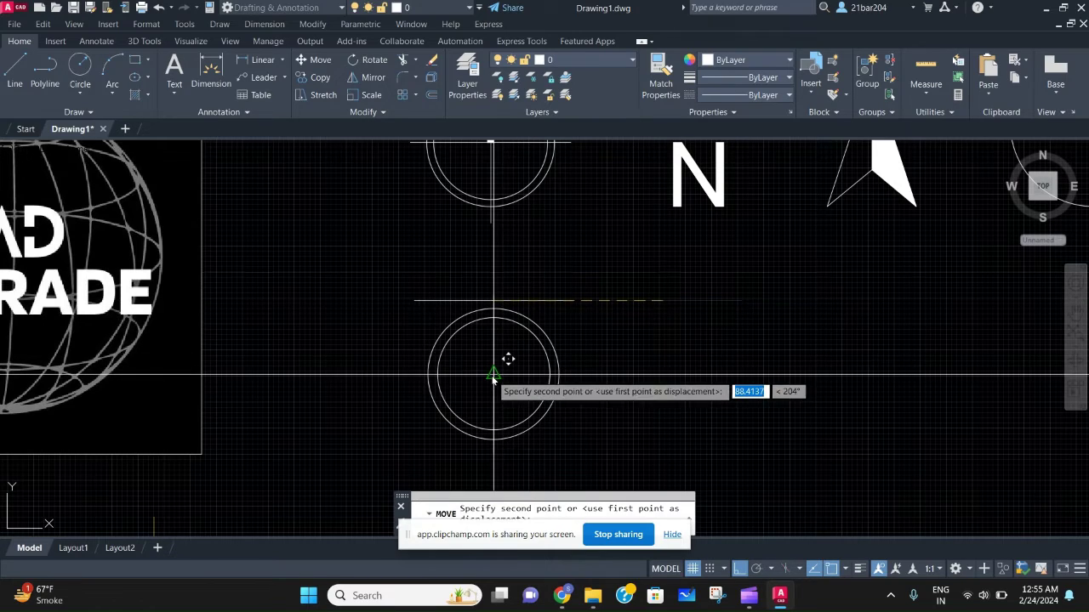
scroll(594, 366, "down", 1)
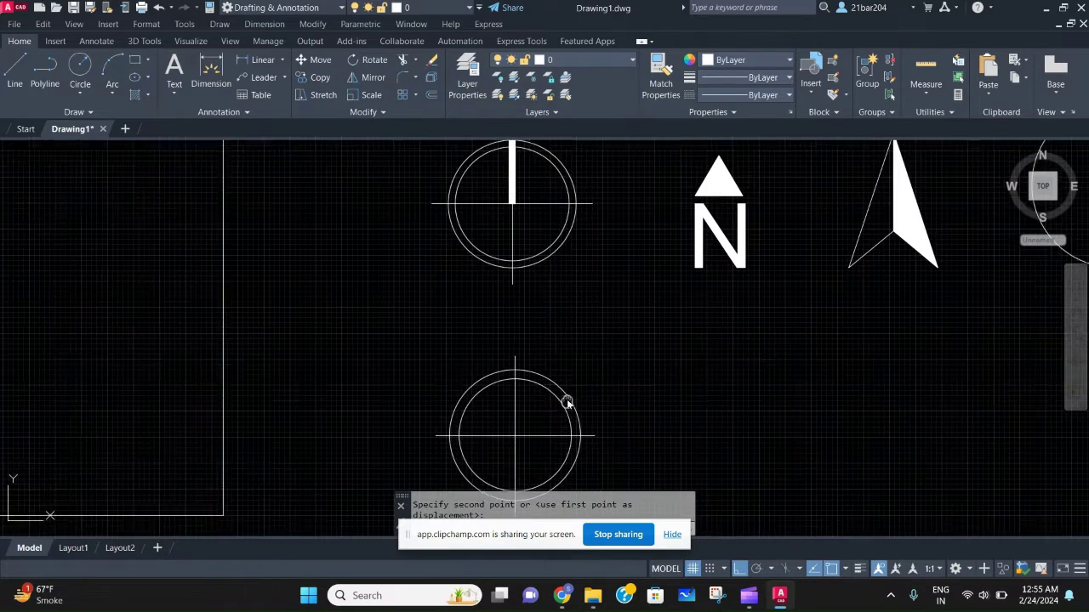
scroll(566, 400, "down", 2)
scroll(556, 386, "up", 3)
Draw a narrow rectangle from the circle centre up past the outer circle.
middle_click_drag(524, 377, 525, 358)
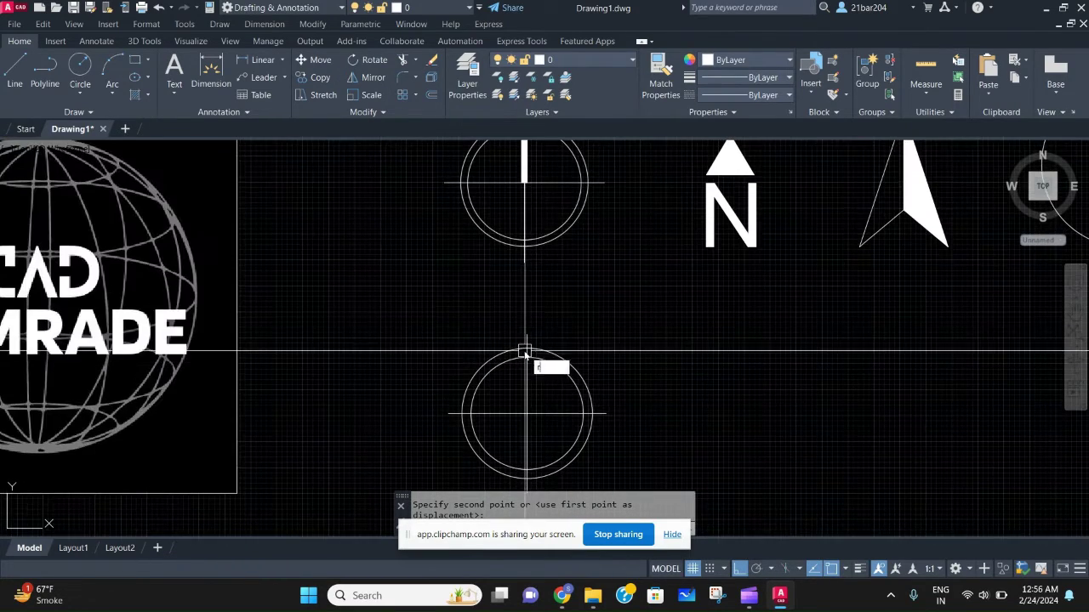
type("EC")
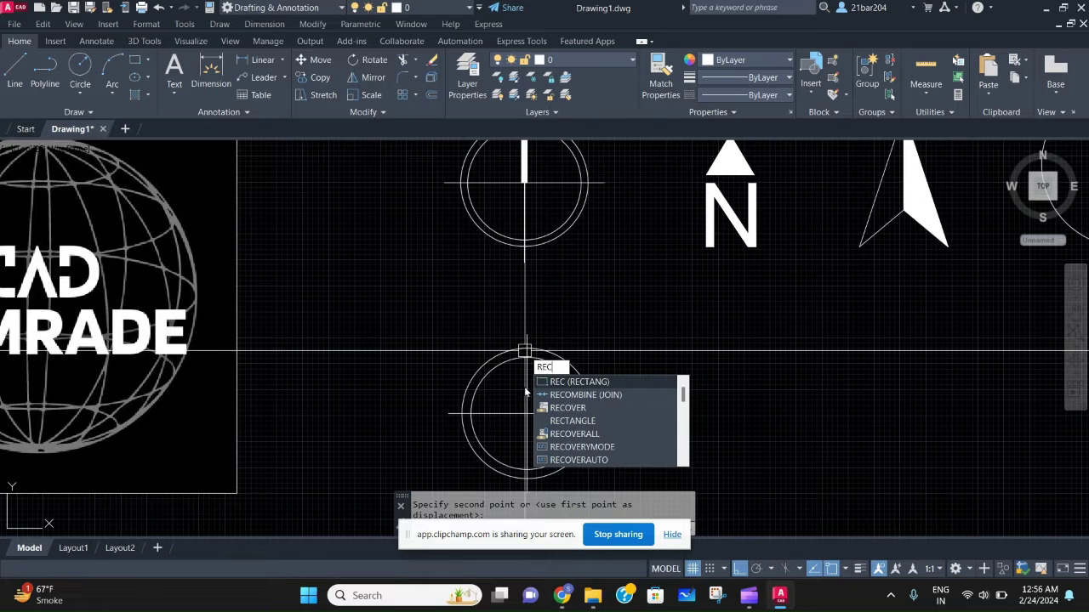
key("Return")
scroll(532, 417, "up", 1)
scroll(519, 404, "up", 2)
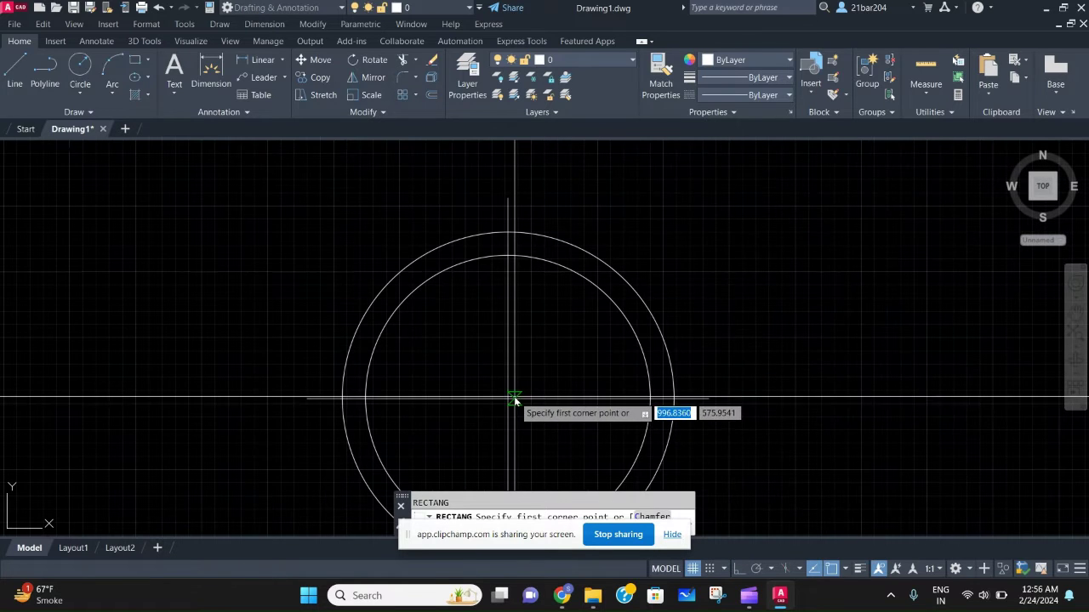
left_click(515, 399)
middle_click_drag(501, 293, 513, 338)
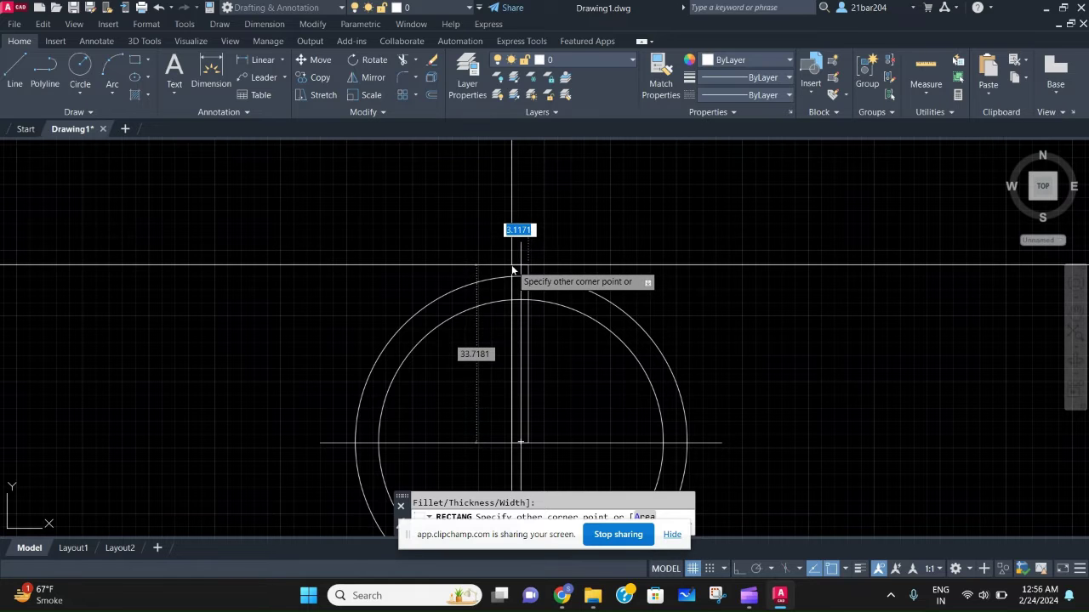
scroll(513, 269, "up", 2)
scroll(522, 255, "up", 2)
left_click(528, 238)
scroll(536, 387, "down", 1)
middle_click_drag(537, 389, 525, 333)
Start moving the bar, using its bottom midpoint as the base point.
type("m")
key("Return")
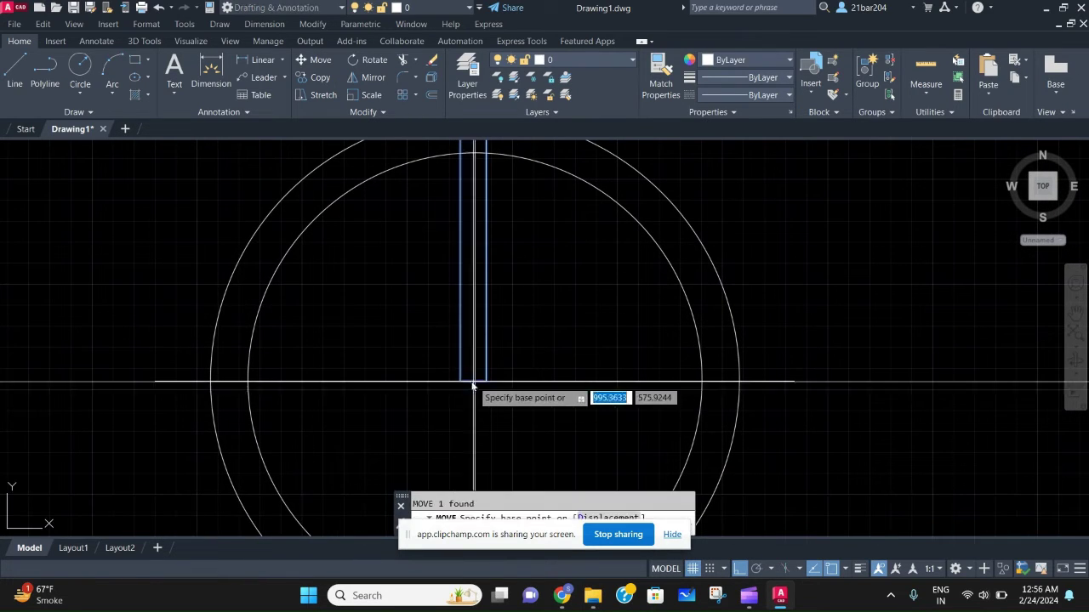
left_click(473, 382)
scroll(477, 376, "up", 5)
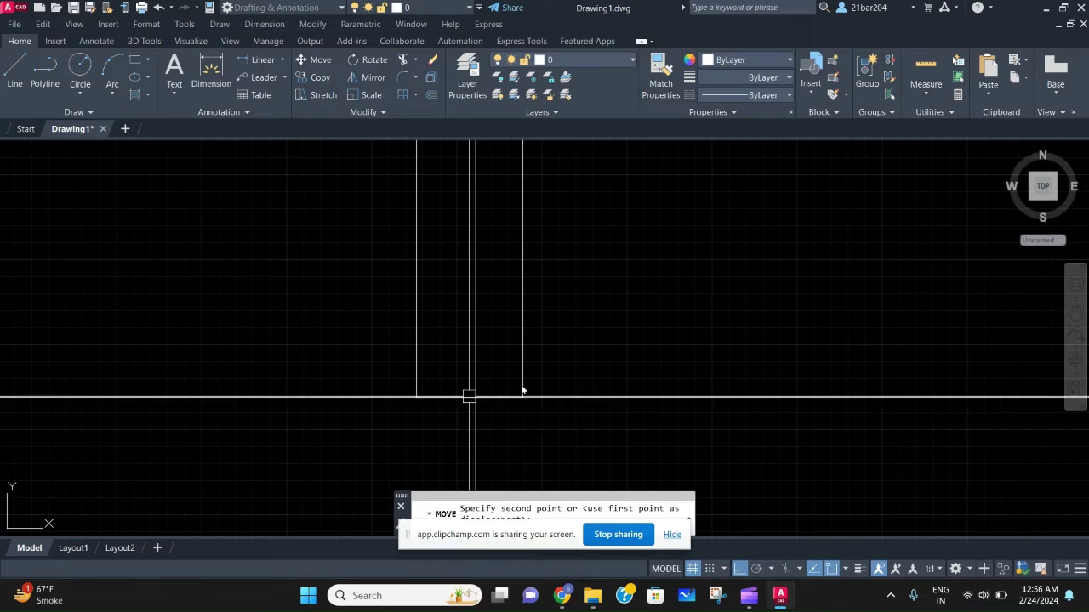
key("Escape")
type("m")
key("Return")
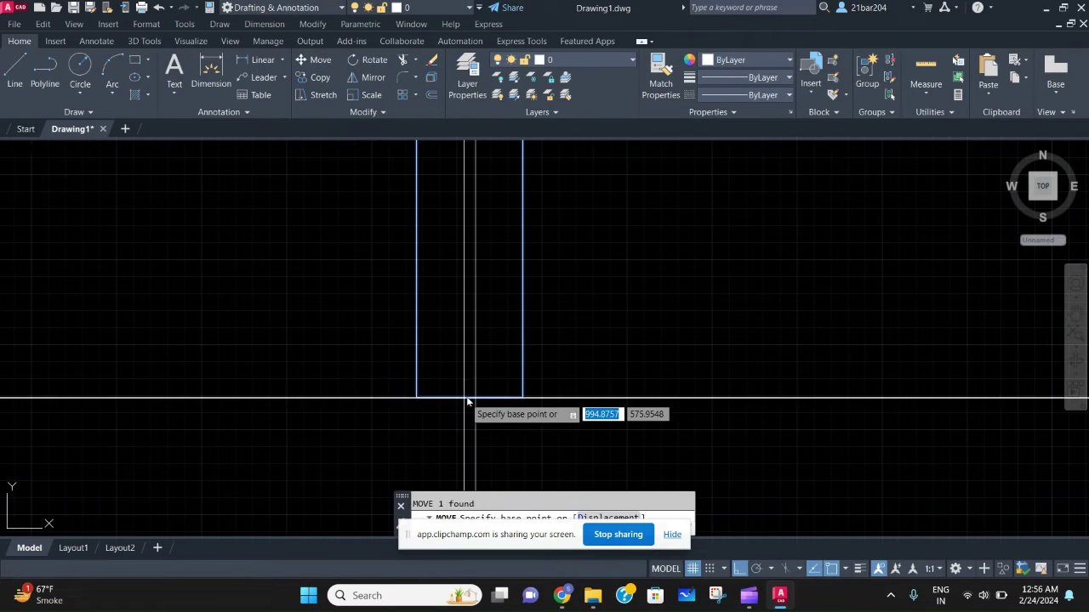
left_click(472, 397)
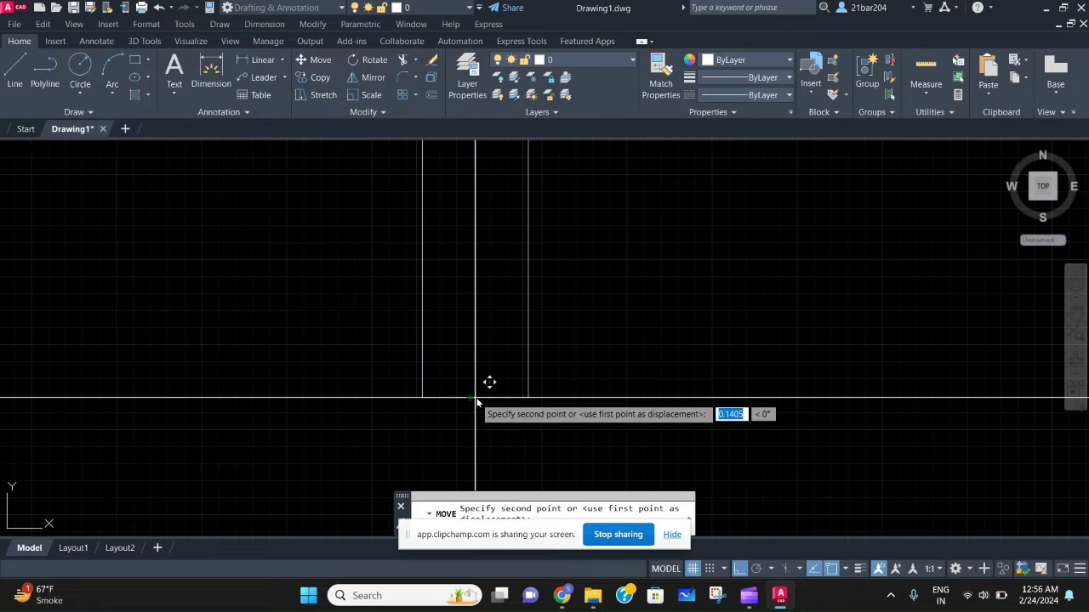
Place the bar on the circles' vertical centre line and try trimming the overlaps.
scroll(542, 340, "down", 3)
scroll(527, 289, "down", 1)
left_click(507, 286)
type("tr")
key("Return")
scroll(515, 260, "up", 2)
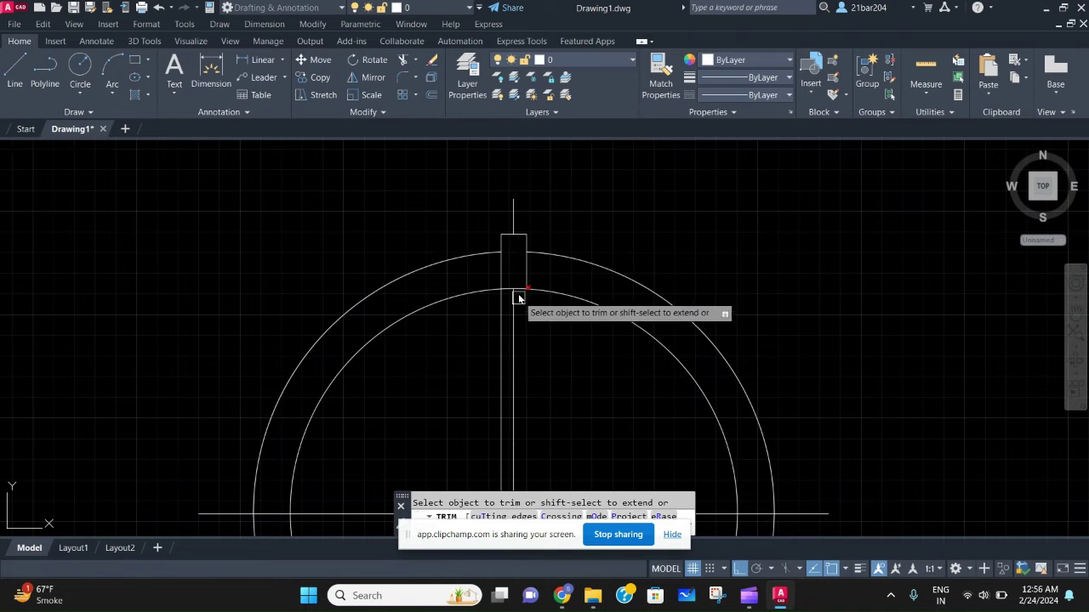
scroll(513, 291, "down", 2)
scroll(519, 311, "down", 2)
scroll(534, 318, "up", 1)
key("Escape")
scroll(534, 319, "up", 3)
key("Return")
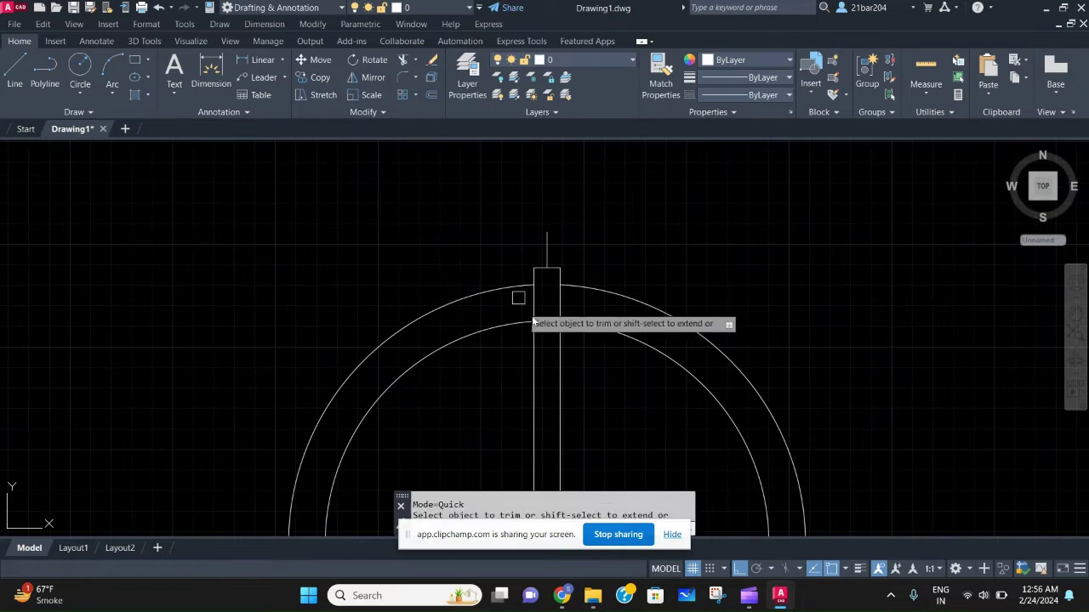
key("Escape")
scroll(546, 318, "down", 3)
scroll(564, 308, "down", 2)
scroll(568, 353, "up", 1)
Fill the inside of the bar with a SOLID hatch.
type("h")
key("Return")
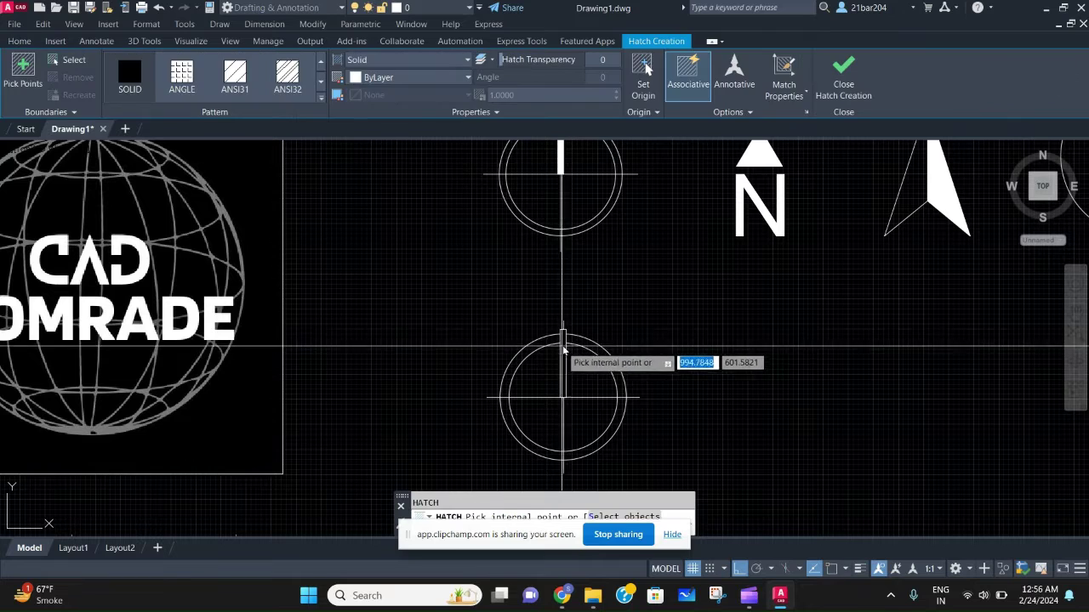
left_click(561, 341)
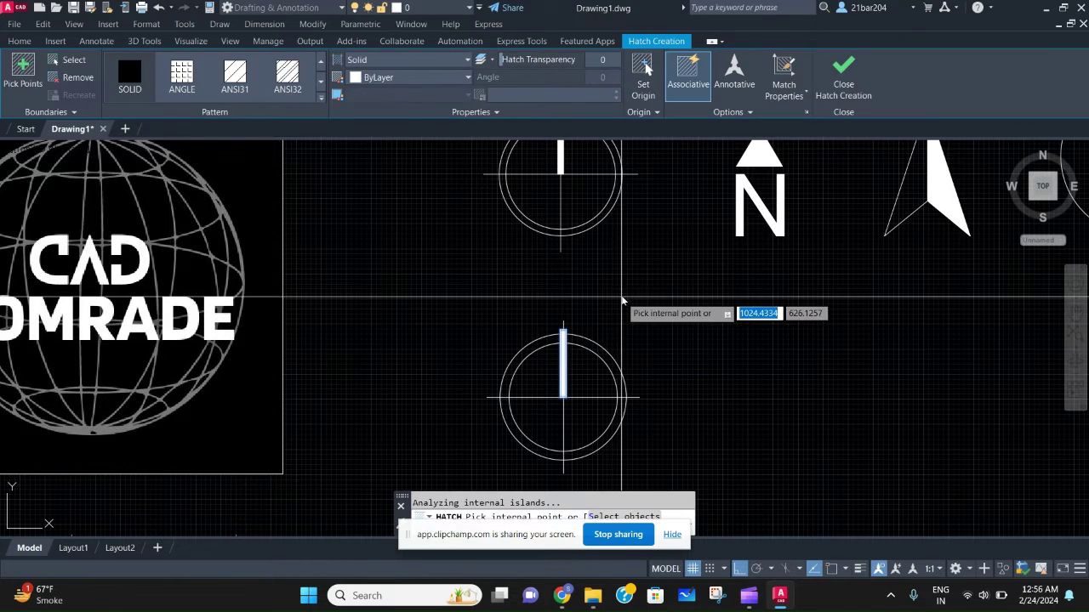
key("Escape")
scroll(604, 387, "down", 2)
Window-select the redrawn circle-with-bar symbol and move it slightly lower.
scroll(593, 374, "up", 1)
scroll(561, 332, "down", 1)
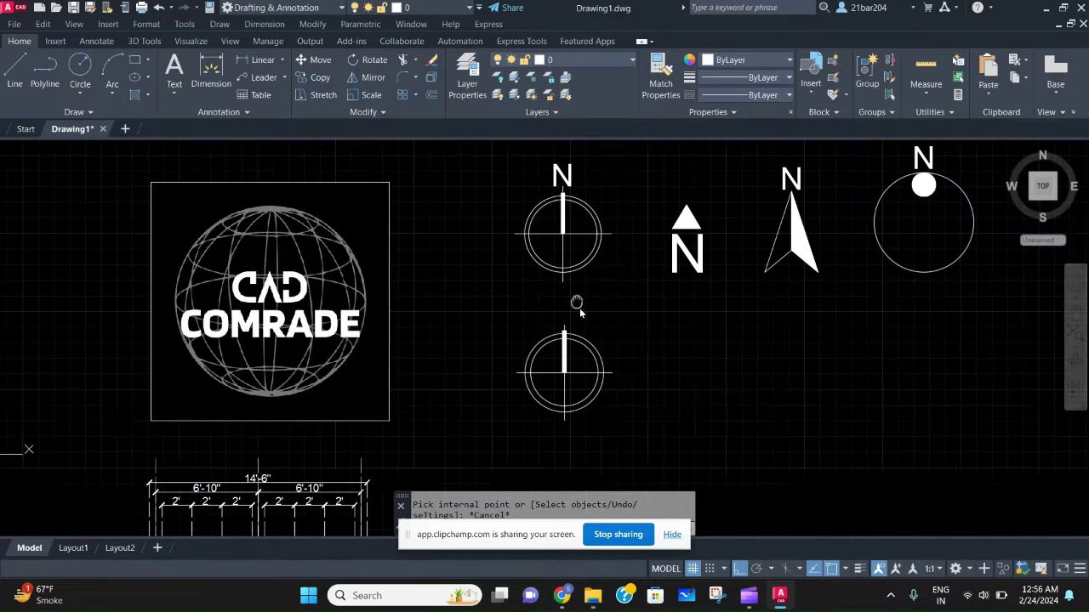
left_click(642, 442)
left_click(499, 307)
type("m")
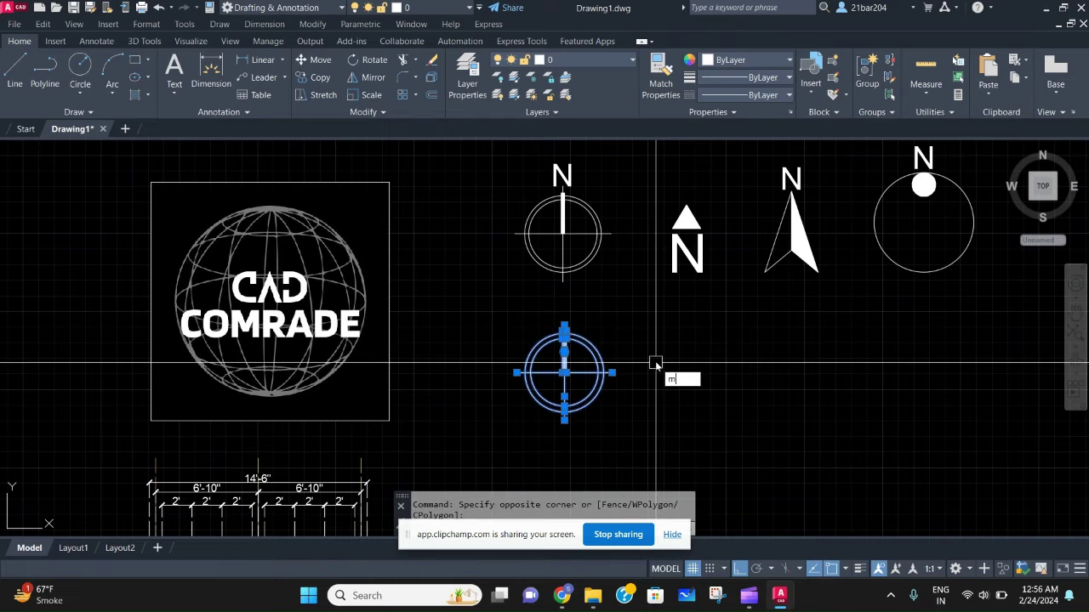
key("Return")
left_click(655, 367)
left_click(651, 400)
key("Escape")
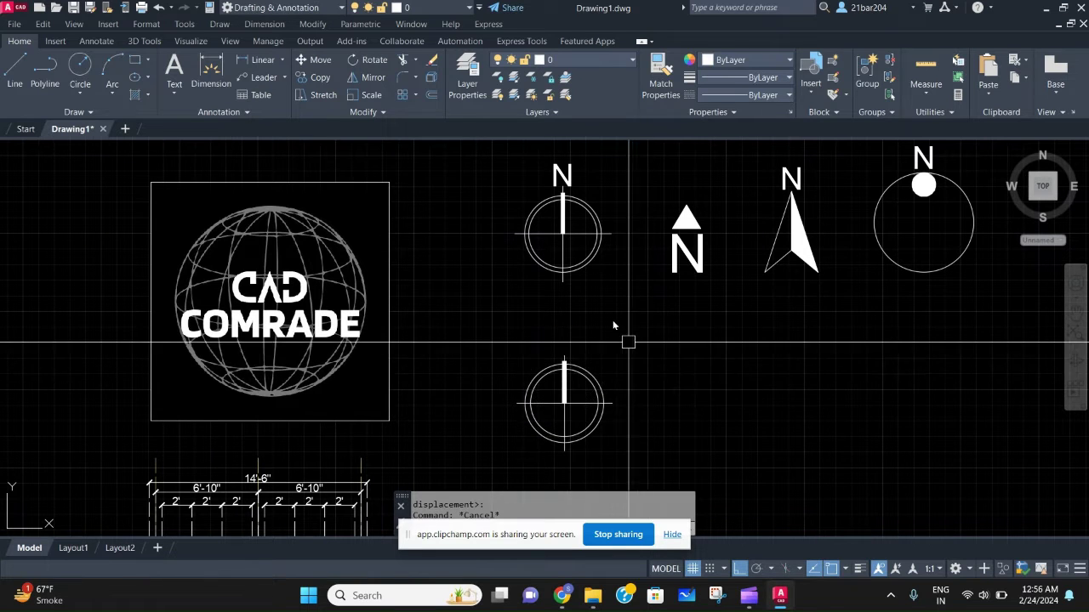
scroll(612, 323, "down", 1)
scroll(595, 295, "up", 1)
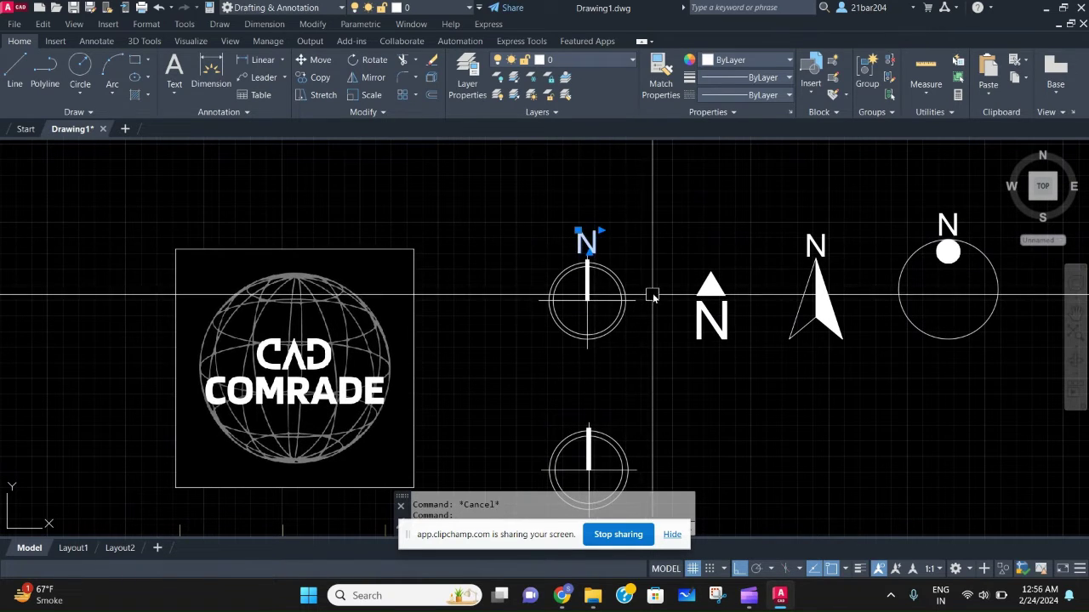
Copy the original N label and place the copy above the new symbol.
key("ctrl+c")
key("ctrl+v")
scroll(584, 388, "up", 1)
scroll(586, 388, "up", 1)
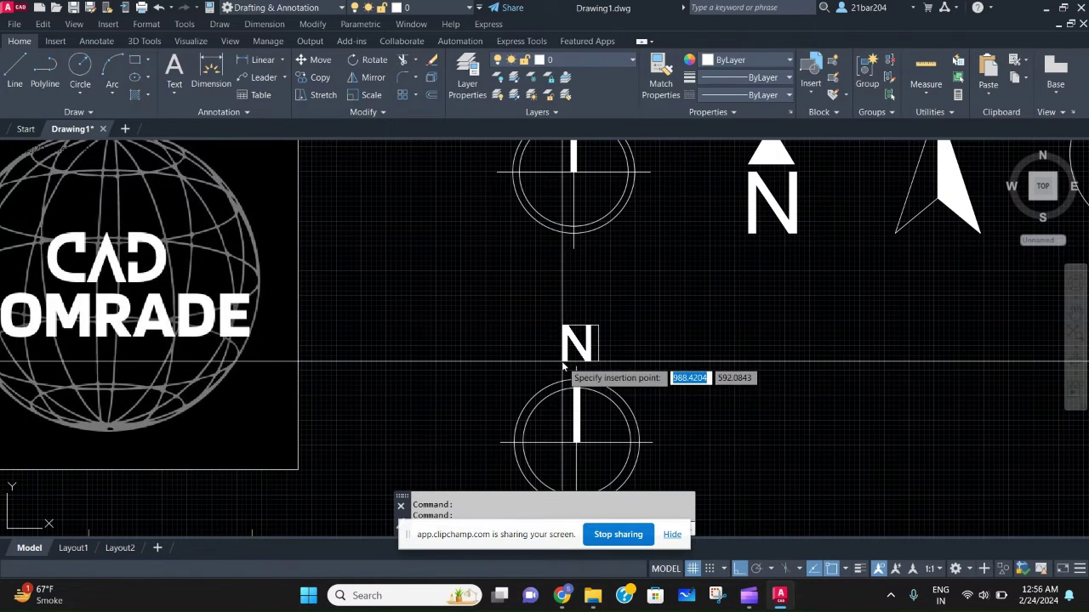
scroll(563, 365, "down", 2)
middle_click_drag(625, 357, 554, 323)
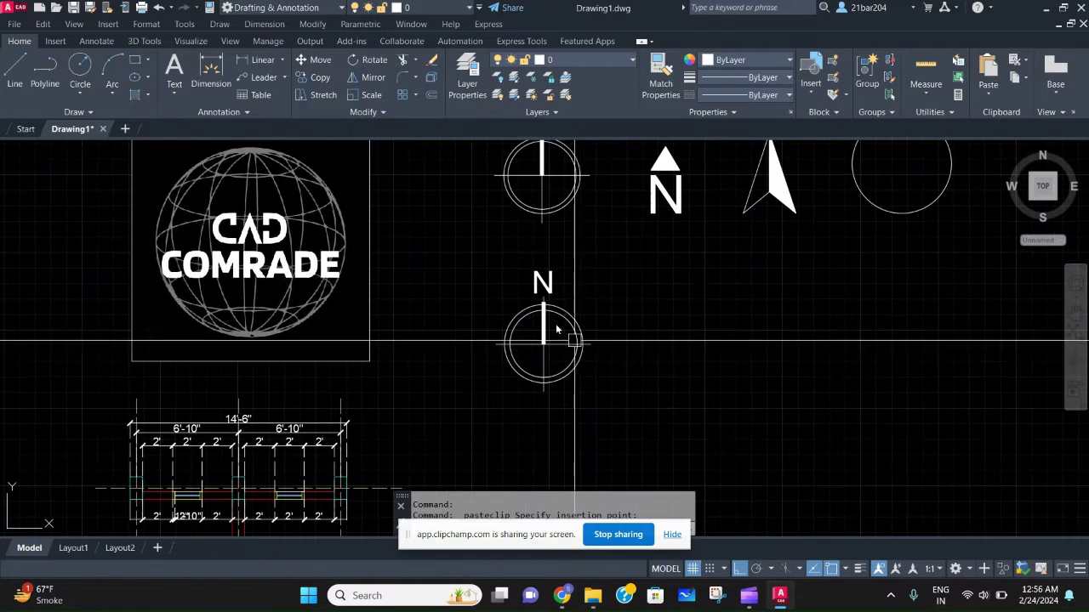
left_click(529, 284)
mouse_move(549, 332)
middle_mouse_down()
mouse_move(483, 353)
mouse_move(520, 396)
middle_mouse_up()
middle_click_drag(589, 404, 559, 397)
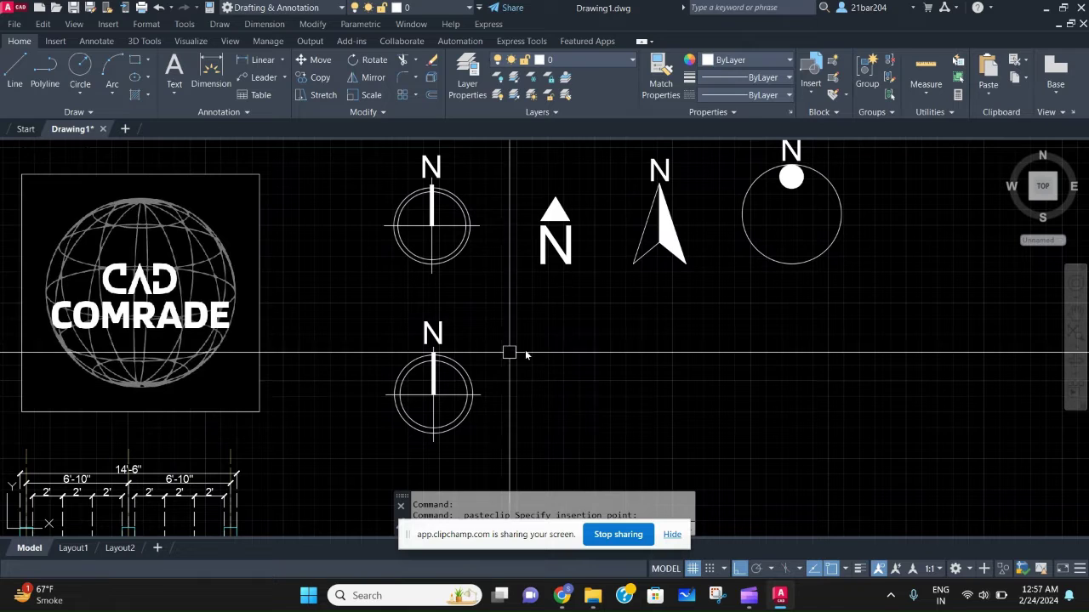
Paste another N to the right of the circle symbol and scale it larger.
scroll(531, 261, "up", 3)
scroll(532, 262, "down", 2)
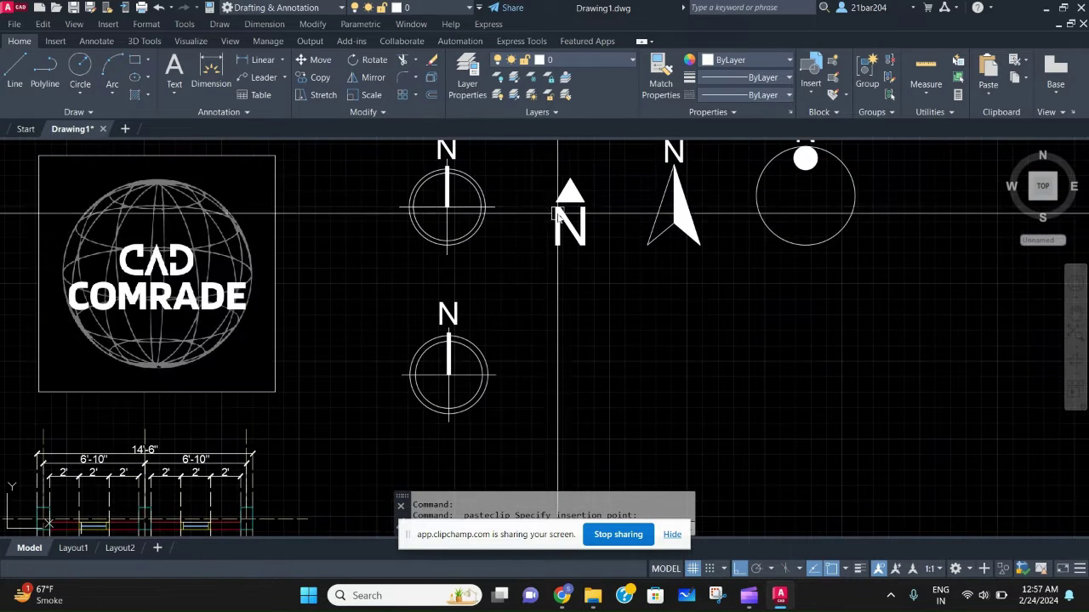
middle_click_drag(558, 213, 493, 208)
scroll(410, 353, "up", 2)
middle_click_drag(420, 354, 414, 333)
left_click(341, 304)
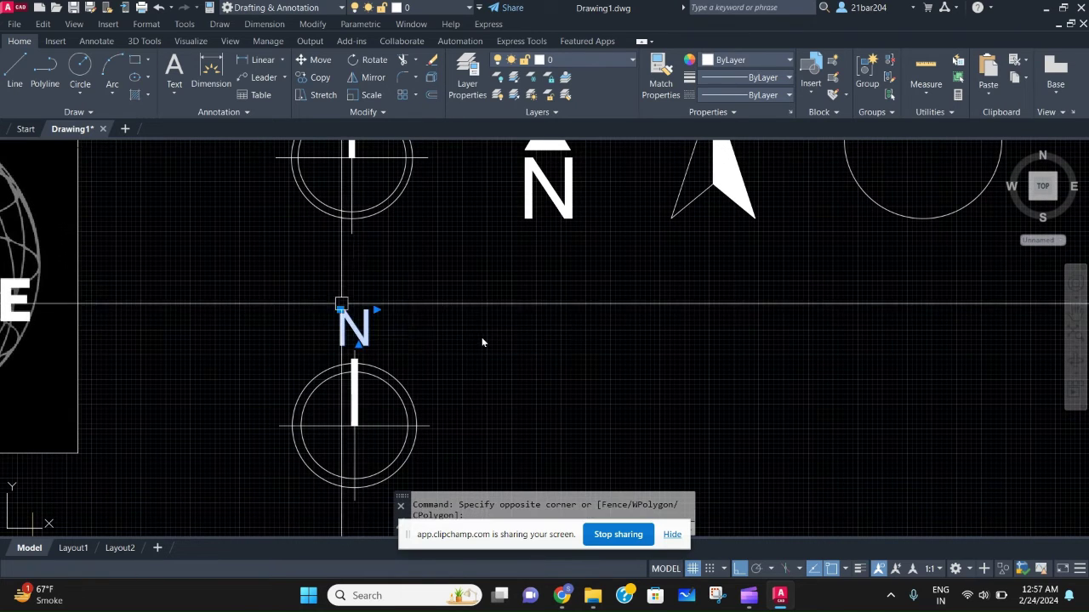
key("ctrl+v")
middle_click_drag(510, 403, 476, 364)
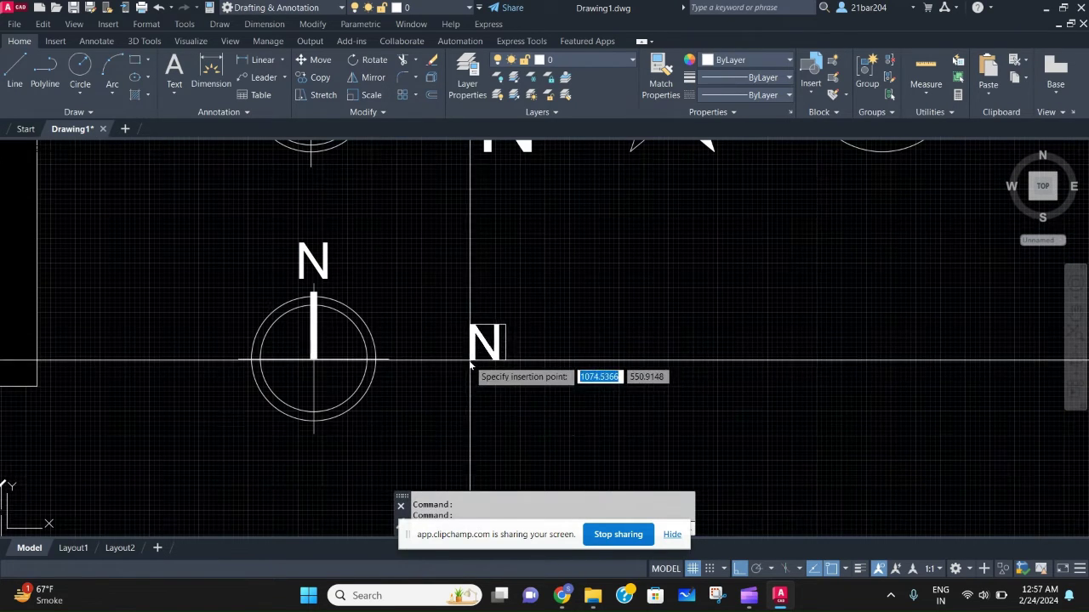
left_click(467, 382)
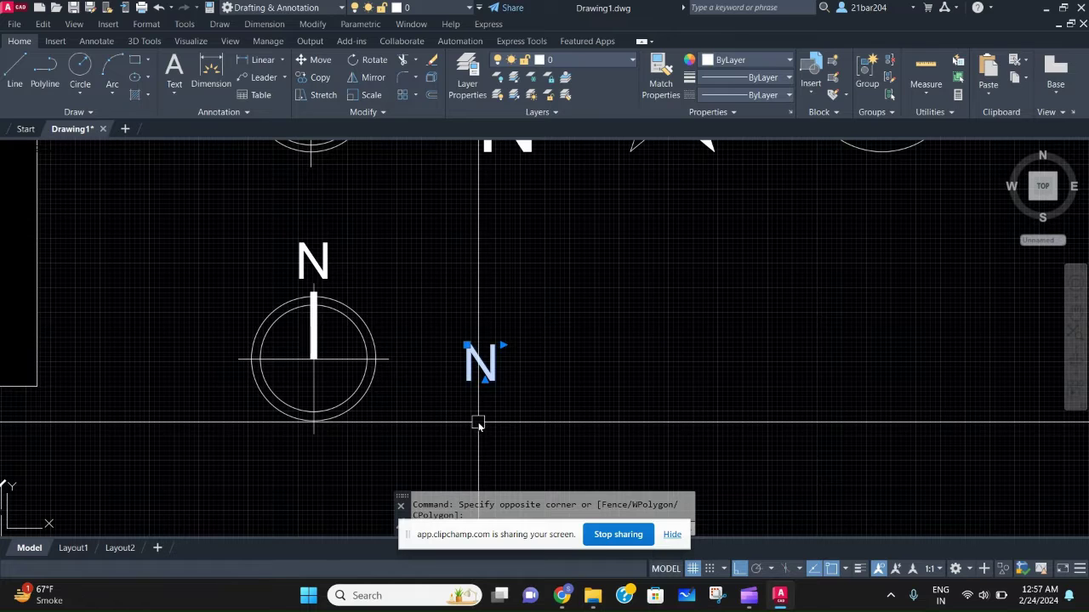
type("sc")
key("Return")
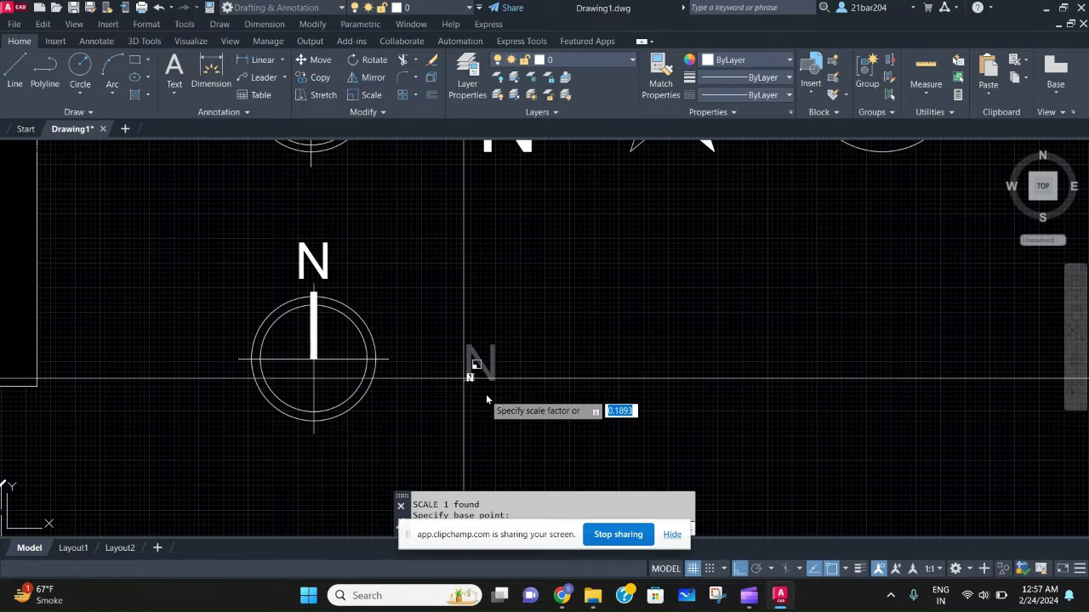
left_click(508, 397)
Move the enlarged N slightly lower into position.
left_click(471, 294)
type("m")
key("Return")
left_click(573, 299)
left_click(573, 333)
key("Escape")
scroll(495, 299, "up", 2)
Draw a horizontal base line across the top of the enlarged N.
type("L")
key("Return")
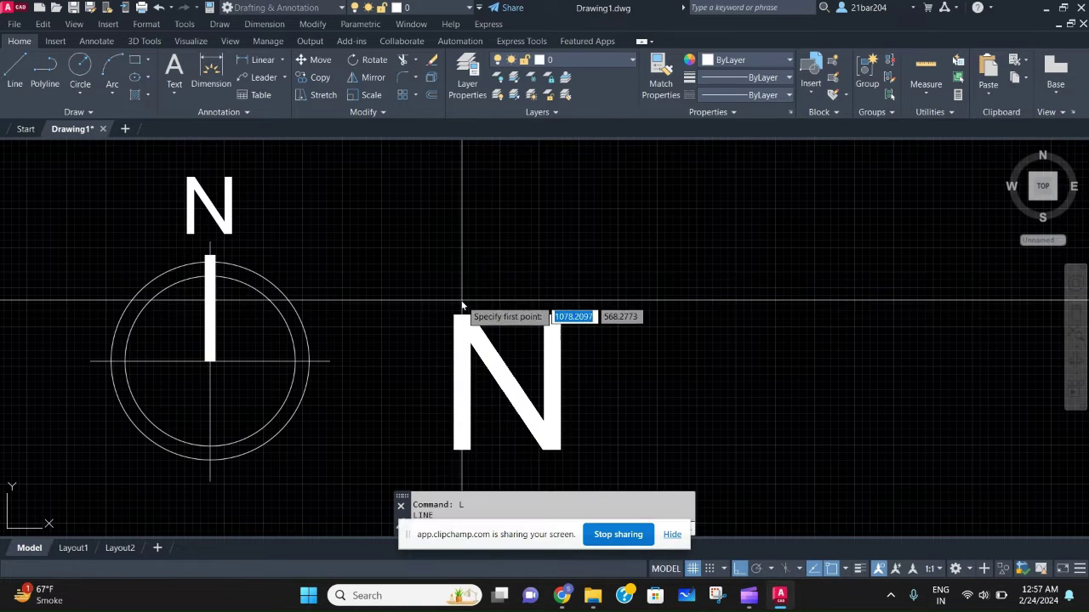
left_click(452, 302)
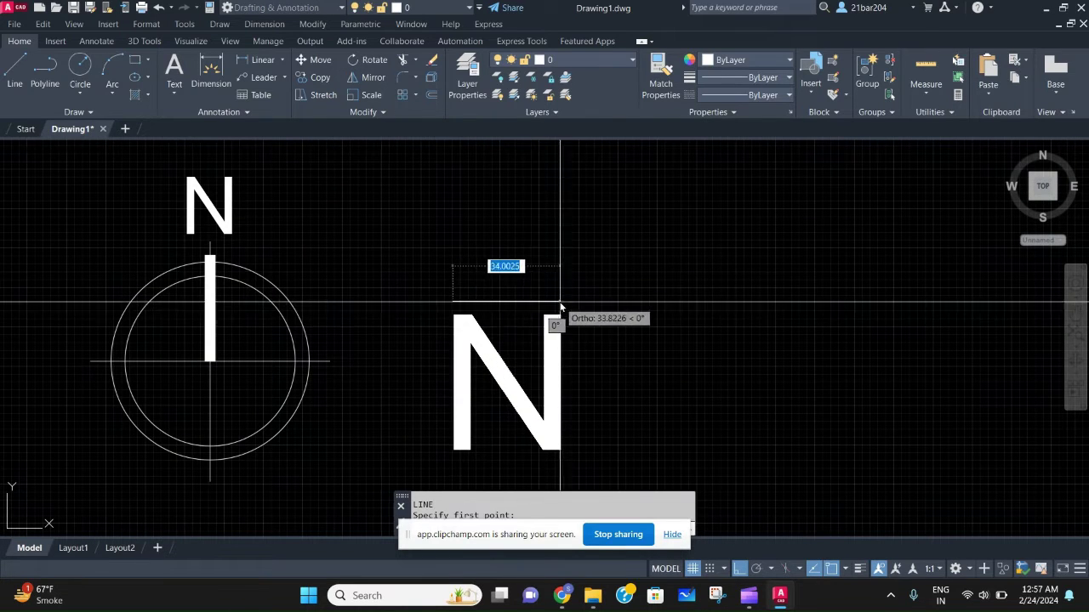
left_click(558, 301)
middle_click_drag(510, 275, 507, 316)
key("Escape")
Draw the triangle's vertical centre line and its left side from apex to corner.
type("L")
key("Return")
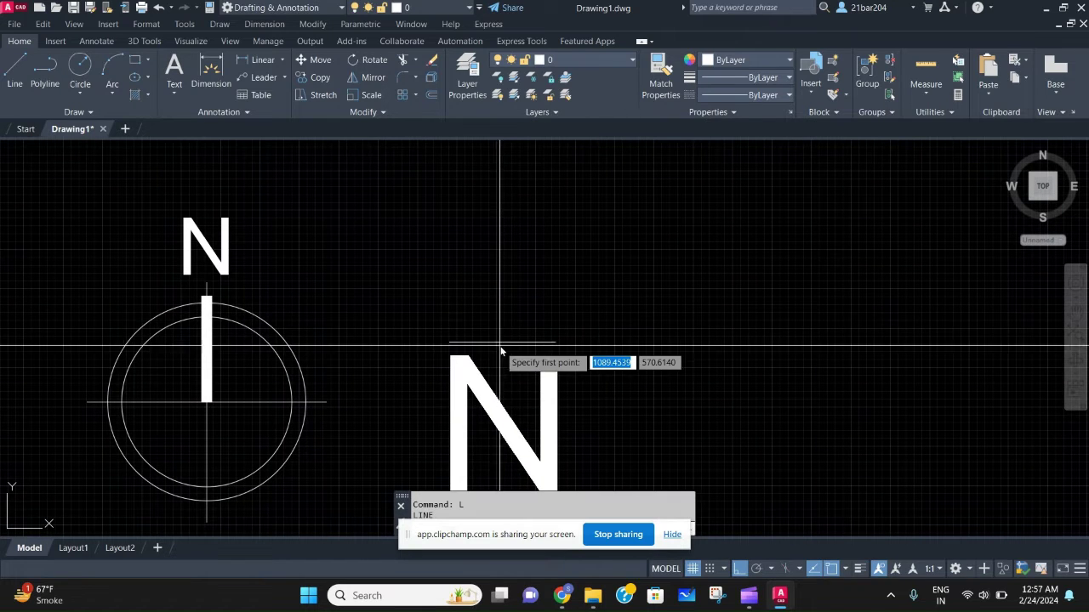
left_click(502, 240)
key("Escape")
type("L")
key("Return")
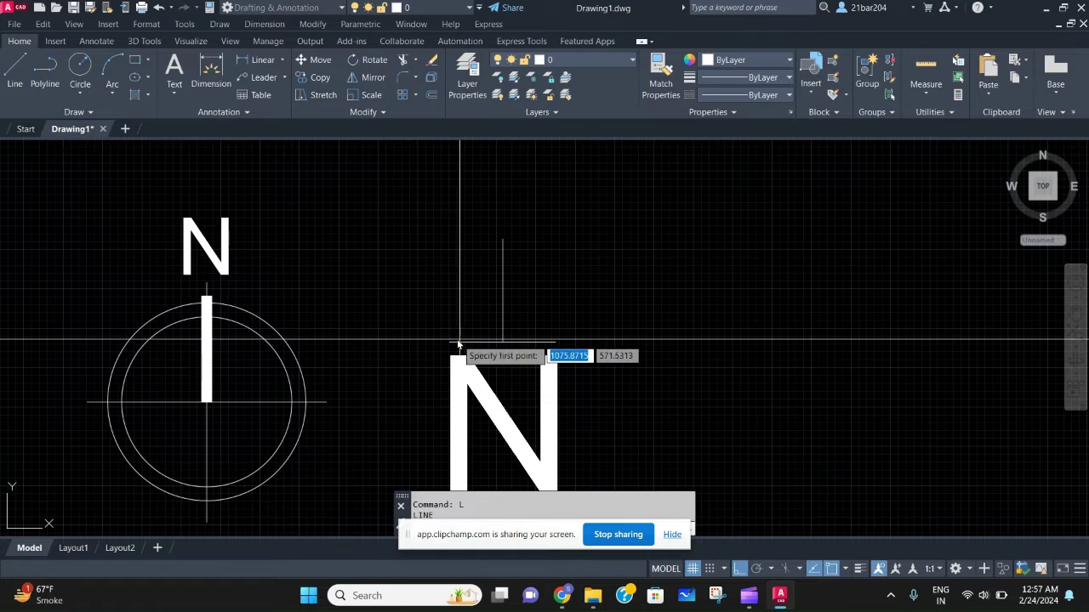
left_click(503, 240)
left_click(449, 342)
key("Escape")
Draw the triangle's right side from the lower-right corner to the apex.
type("L")
key("Return")
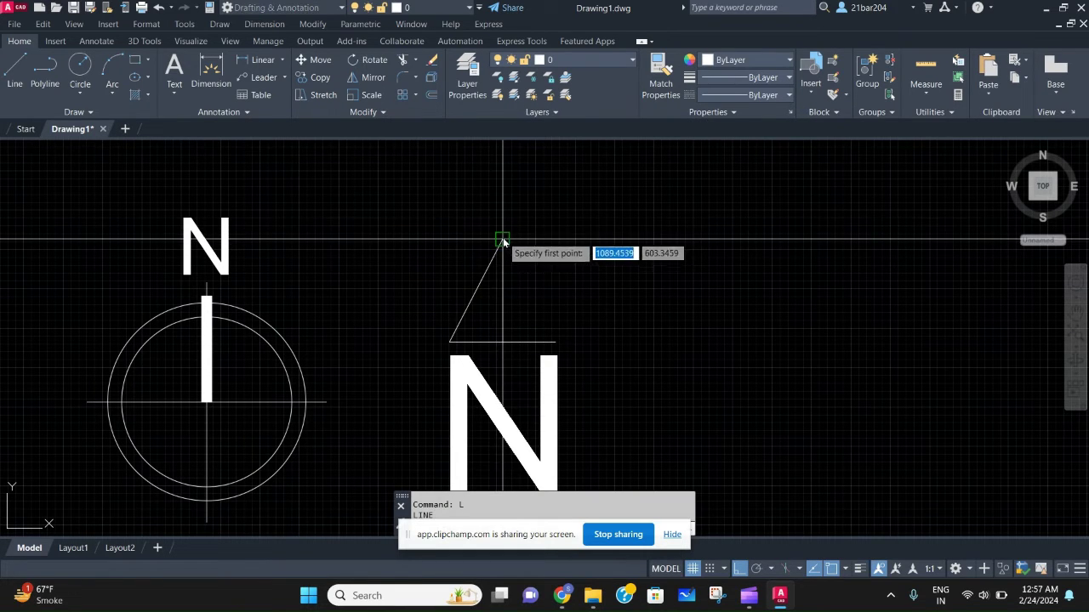
left_click(552, 338)
left_click(502, 240)
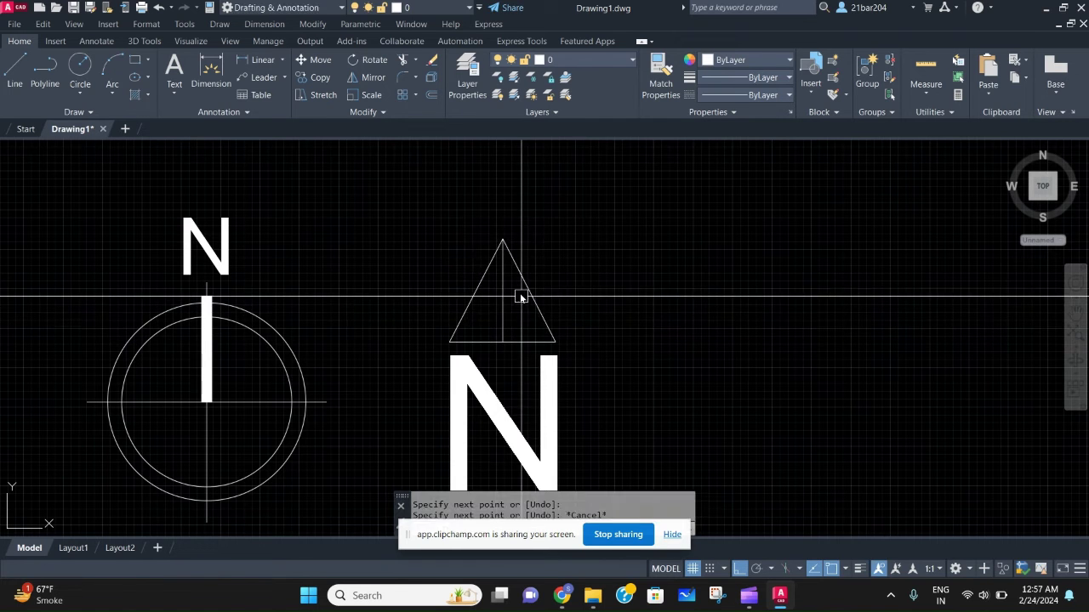
Hatch the triangle's right half with a SOLID fill so the whole triangle is filled.
key("Escape")
scroll(507, 322, "down", 4)
type("h")
key("Return")
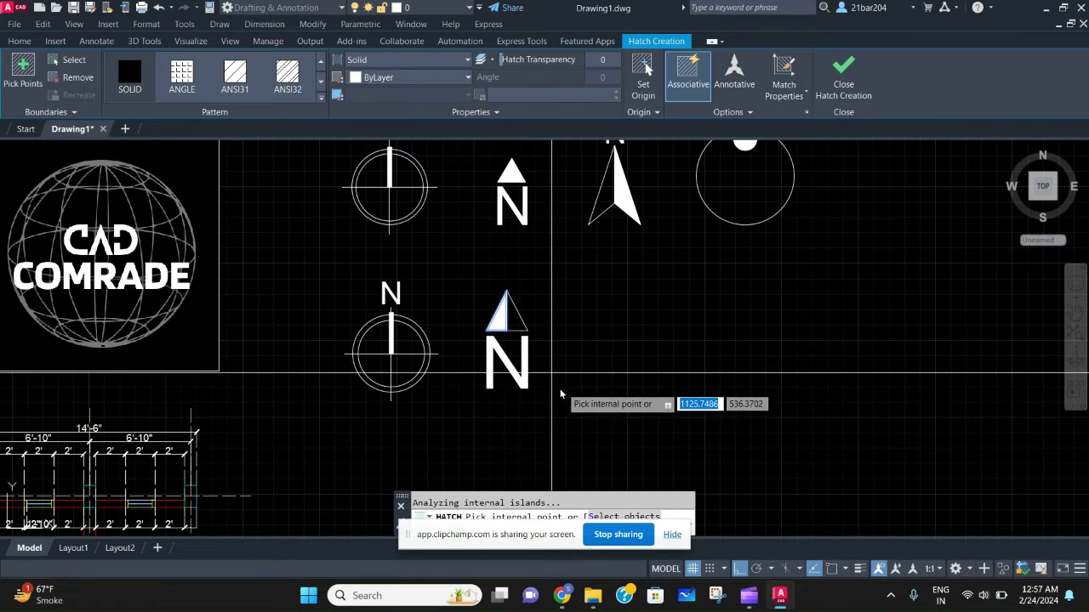
scroll(554, 389, "up", 2)
middle_click_drag(550, 388, 564, 385)
scroll(551, 372, "down", 3)
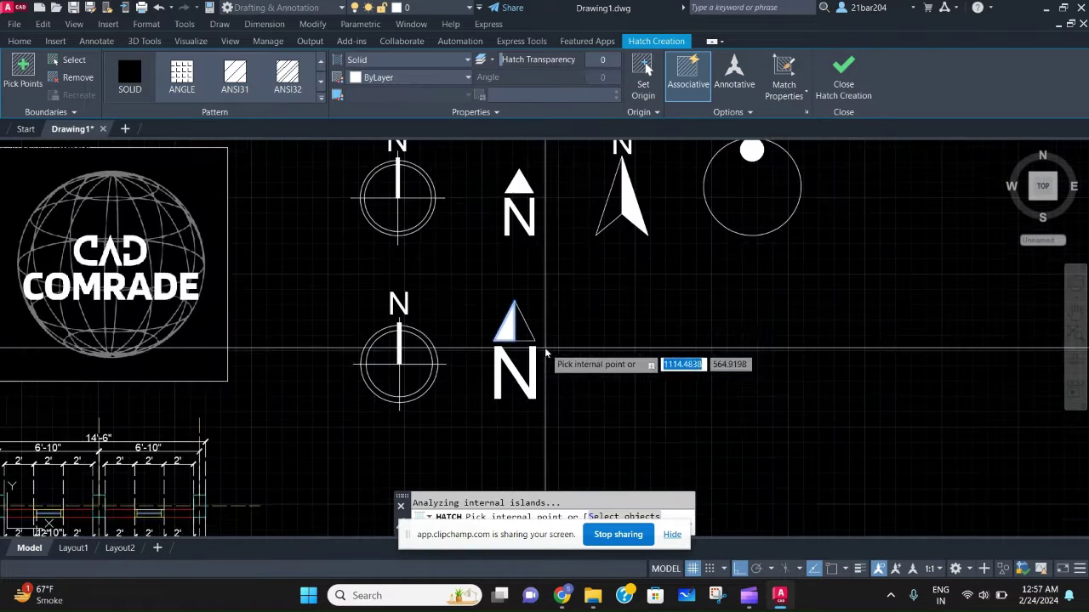
scroll(539, 360, "up", 3)
left_click(512, 346)
key("Escape")
scroll(618, 330, "down", 3)
scroll(595, 319, "up", 1)
scroll(575, 333, "up", 2)
scroll(575, 333, "down", 3)
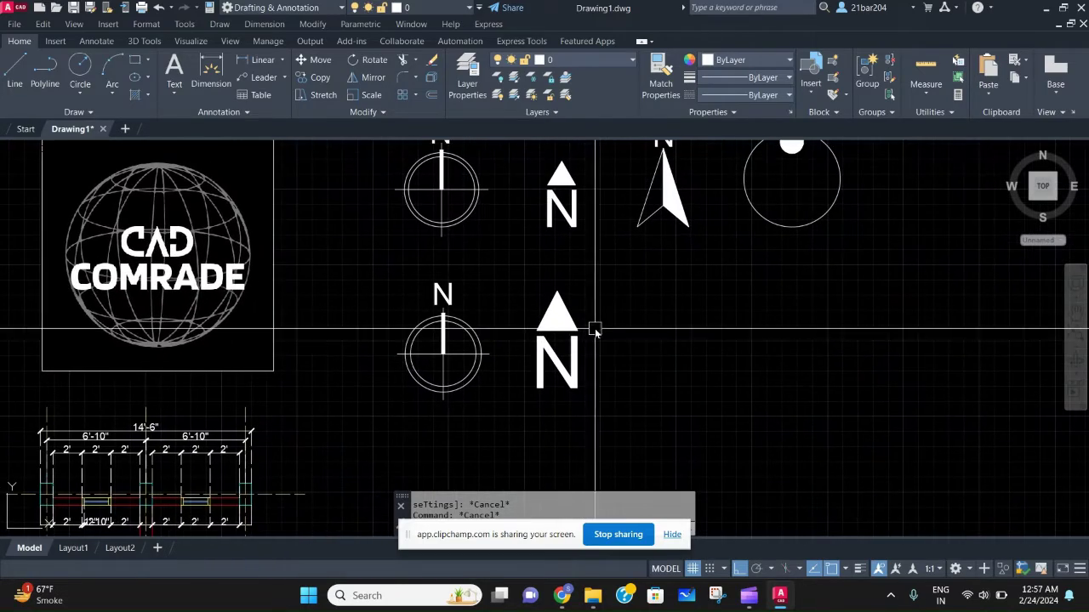
Pan and zoom to the empty space right of the triangle-over-N replica.
scroll(689, 365, "down", 2)
middle_click_drag(689, 365, 618, 372)
scroll(641, 360, "up", 3)
scroll(614, 342, "down", 3)
scroll(614, 342, "up", 2)
scroll(615, 260, "up", 2)
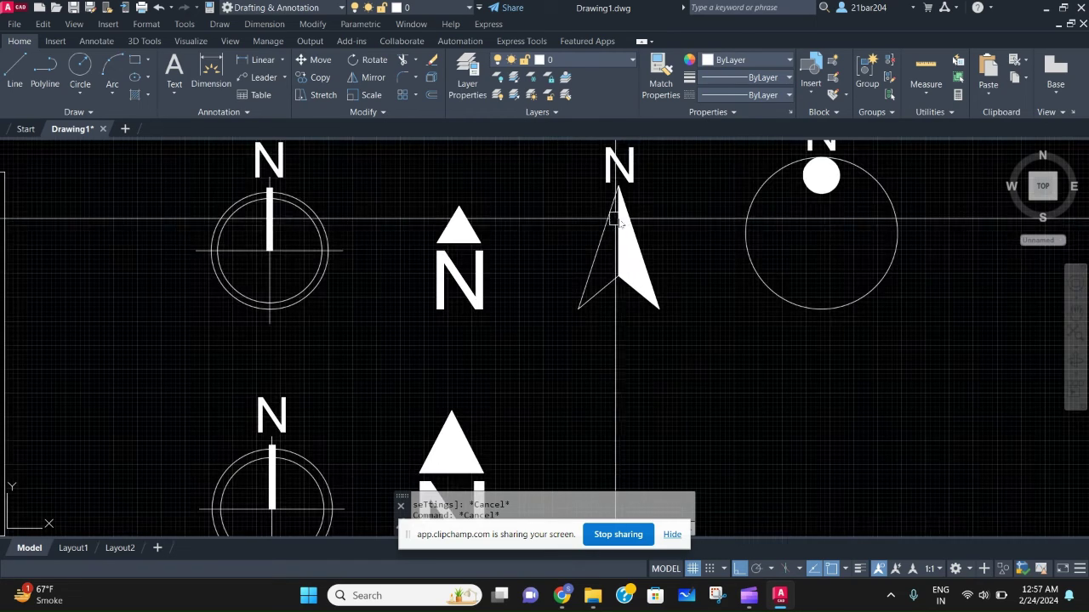
scroll(618, 223, "down", 2)
mouse_move(622, 268)
middle_mouse_down()
mouse_move(622, 292)
mouse_move(566, 207)
middle_mouse_up()
scroll(592, 222, "up", 2)
scroll(557, 280, "down", 2)
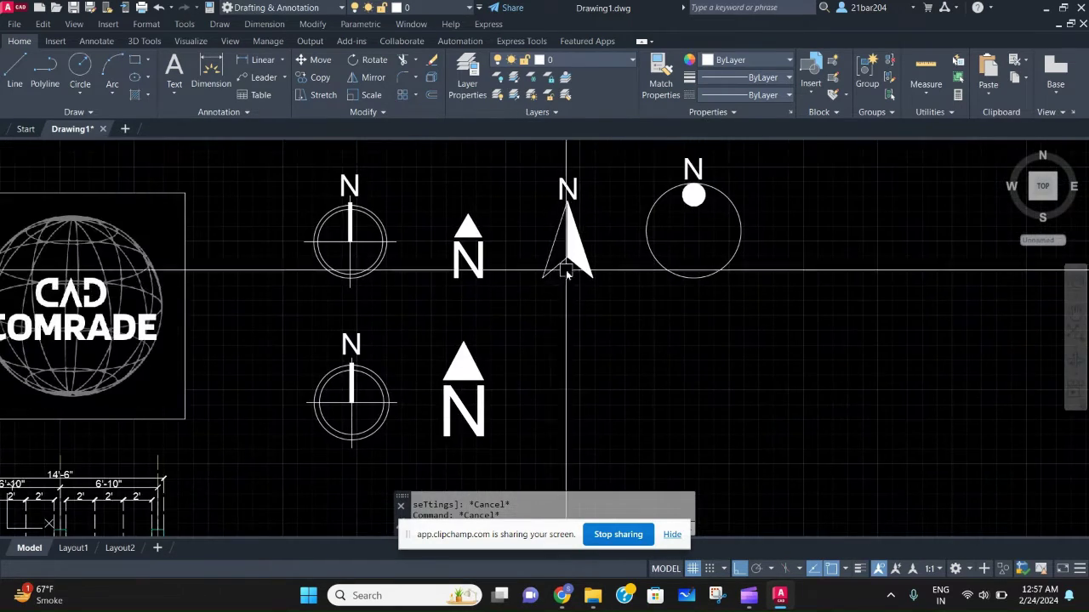
Draw a polyline outline of half a narrow arrowhead, toggling Ortho off and back on.
type("pl")
key("Return")
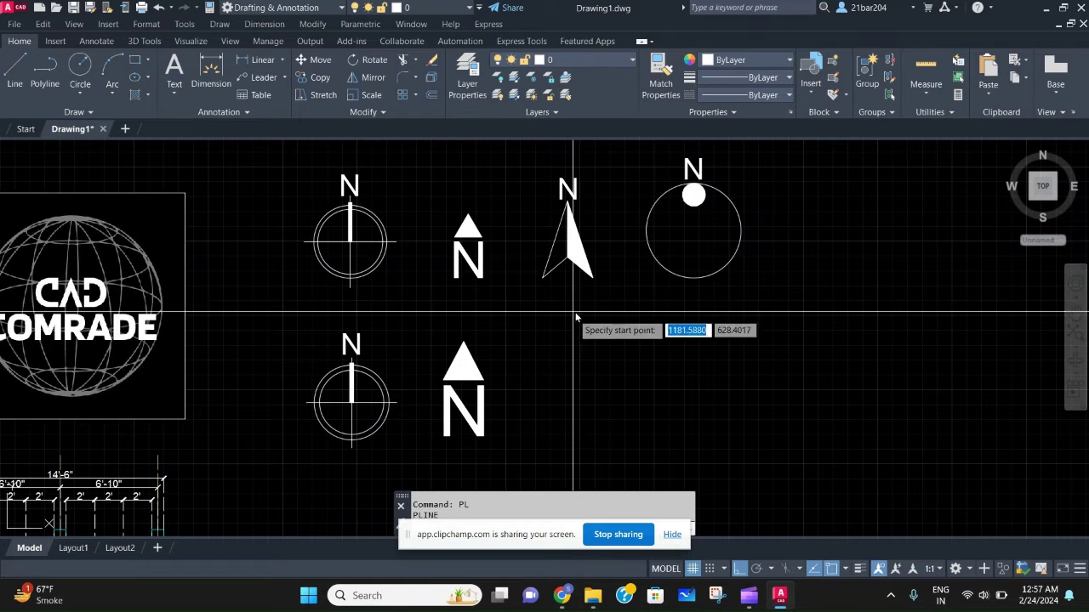
scroll(557, 438, "up", 2)
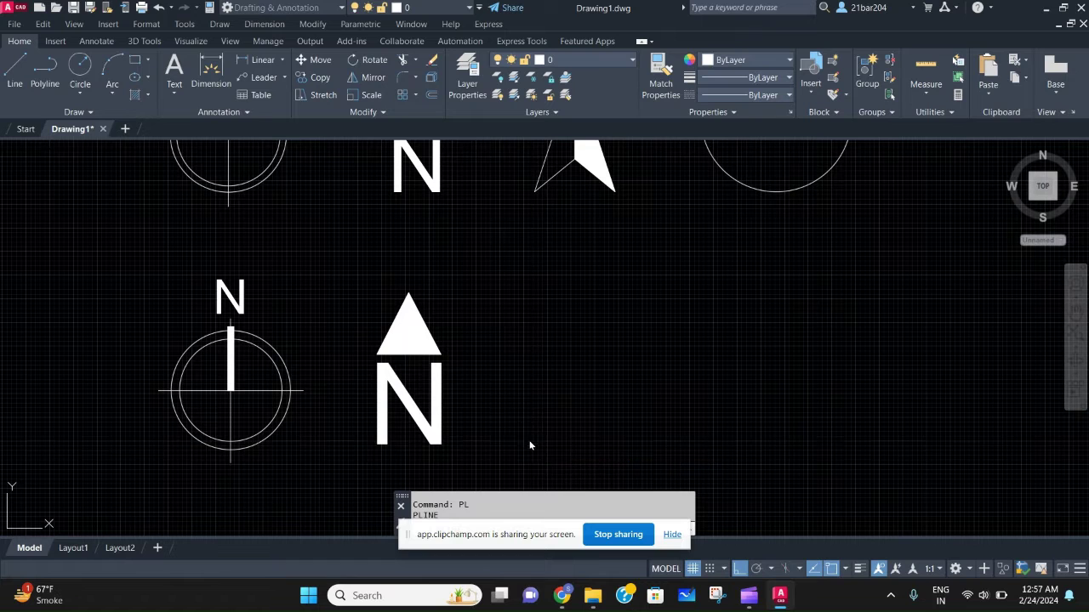
left_click(531, 442)
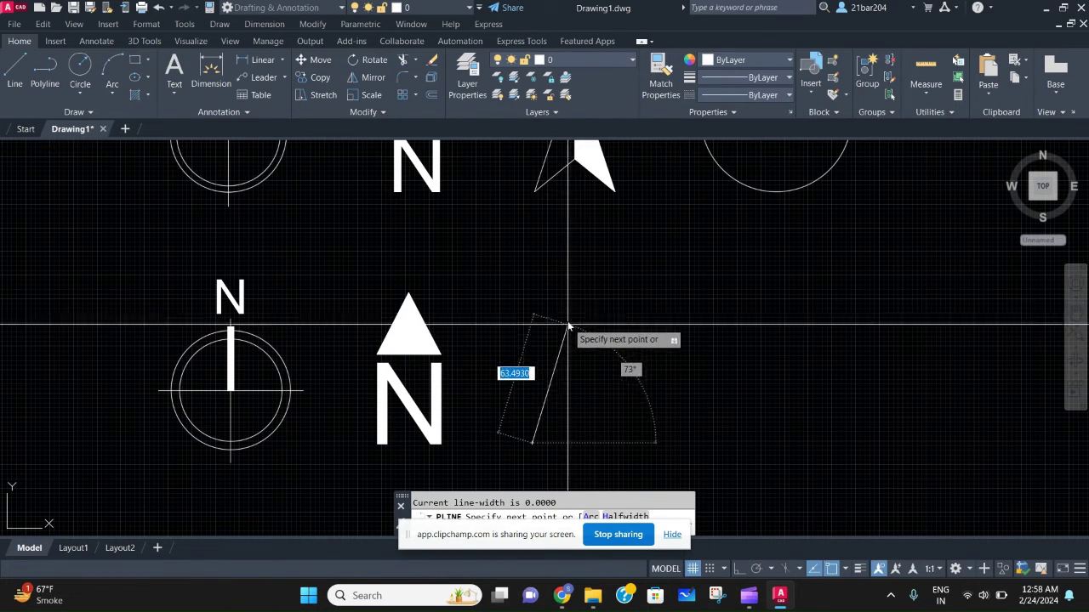
key("F8")
scroll(575, 345, "down", 2)
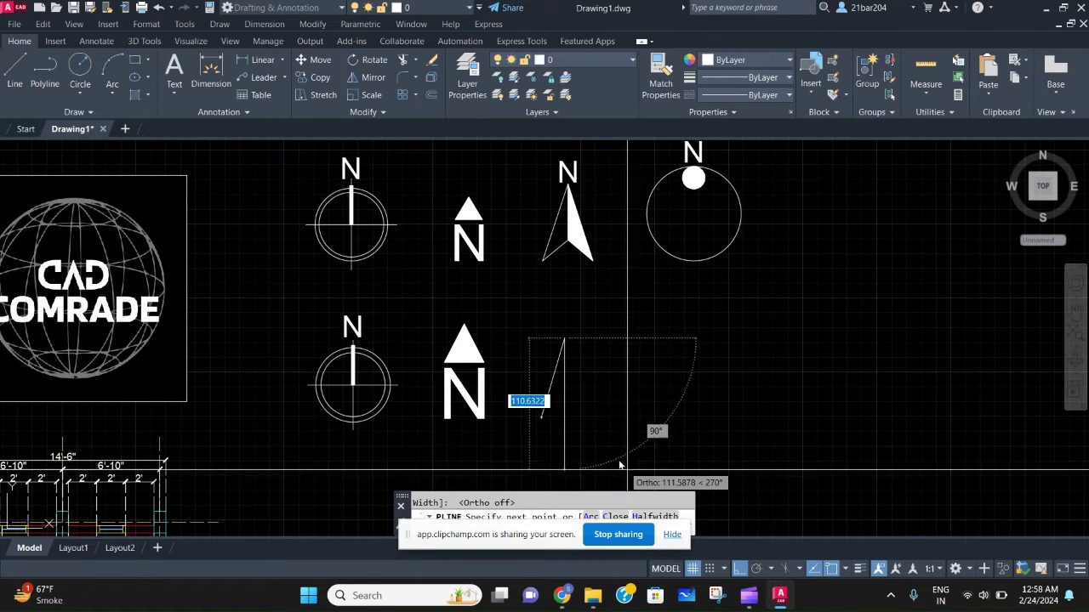
scroll(615, 461, "up", 2)
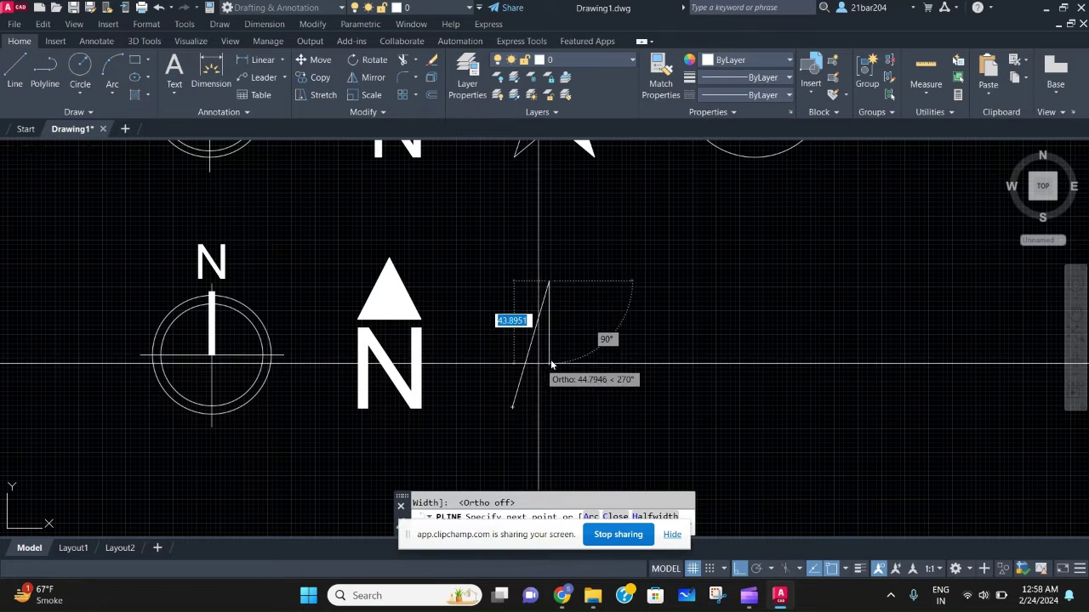
left_click(740, 568)
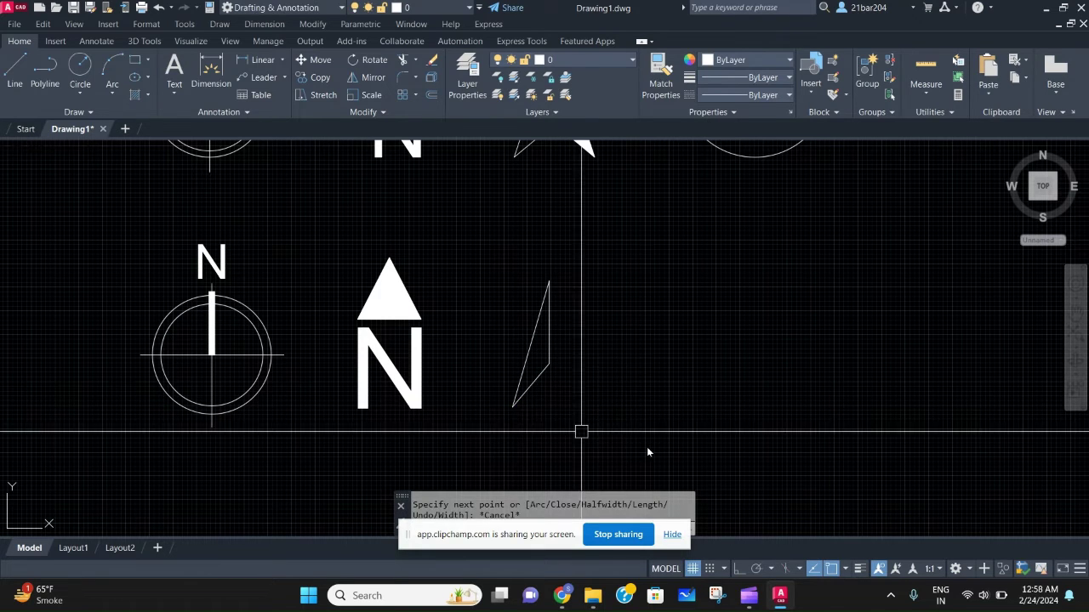
Mirror the half outline about a vertical line through the tip, keeping the original.
left_click(615, 425)
left_click(482, 273)
left_click(680, 406)
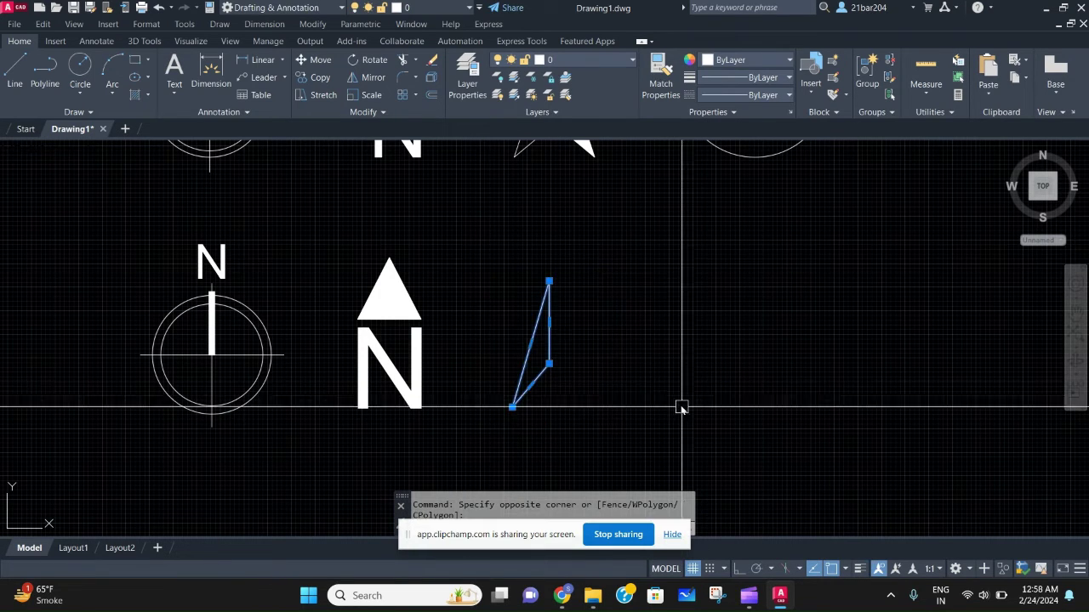
type("mi")
key("Return")
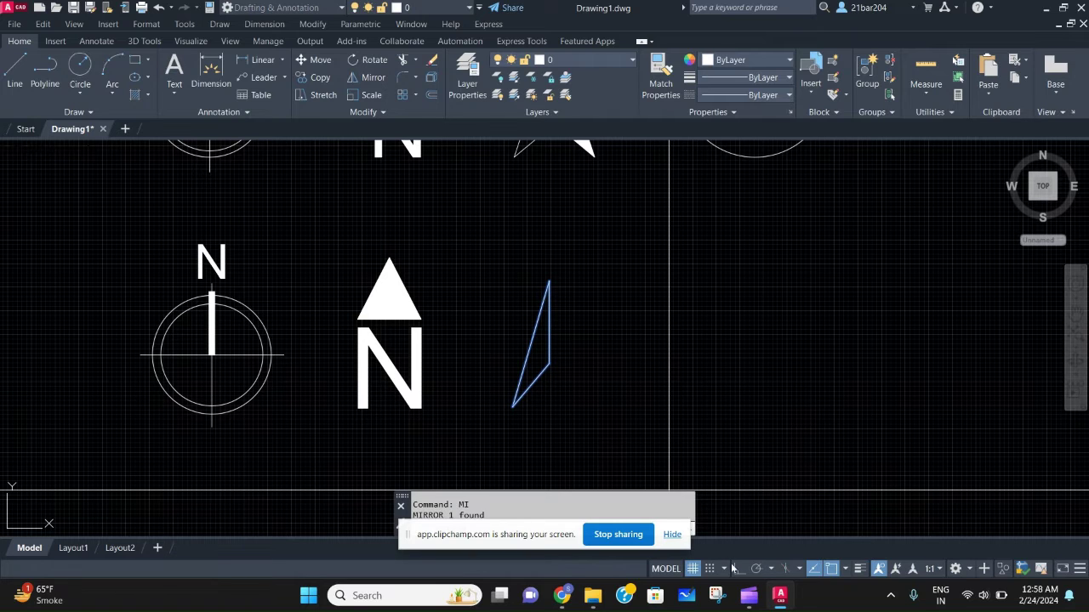
key("F8")
left_click(549, 363)
left_click(563, 430)
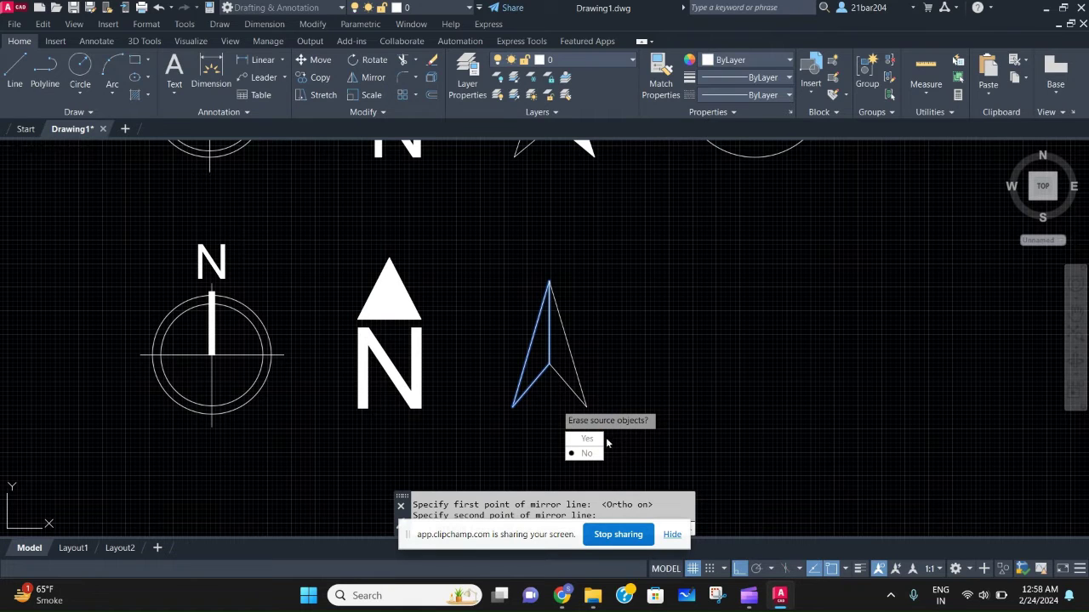
key("Return")
key("Escape")
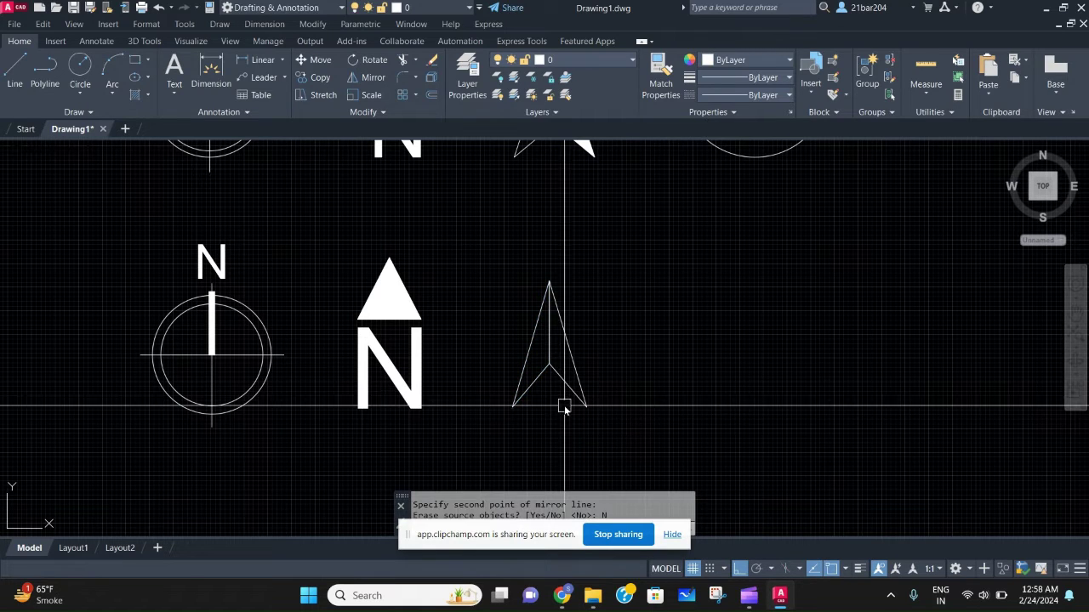
Hatch the arrowhead's right half solid and copy-paste the original N label.
type("h")
key("Return")
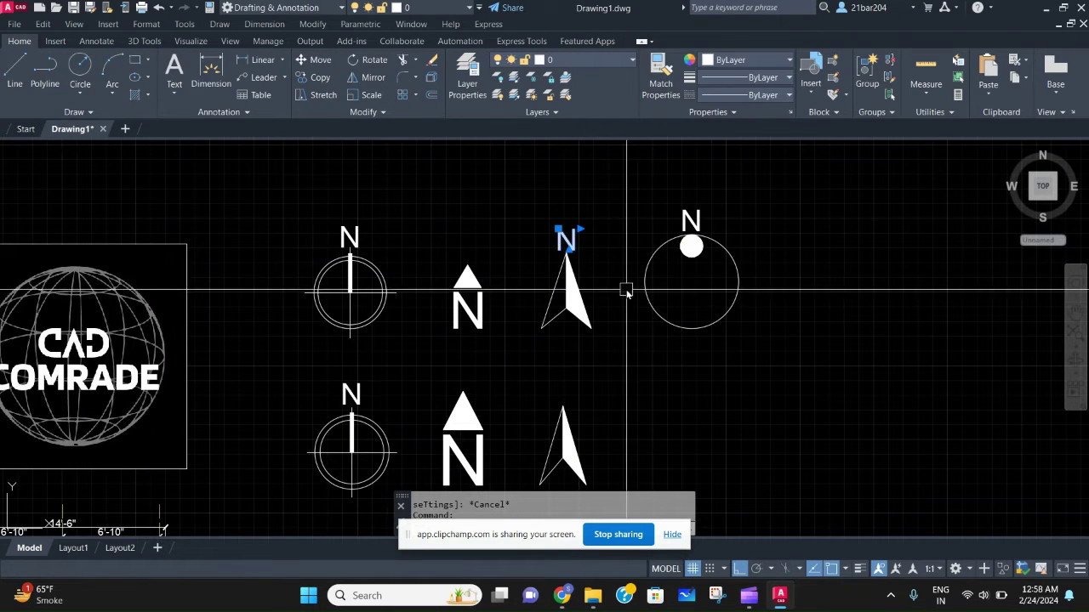
key("ctrl+c")
key("ctrl+v")
Review the finished split-arrow replica and pan toward the space for the fourth symbol.
scroll(561, 404, "up", 2)
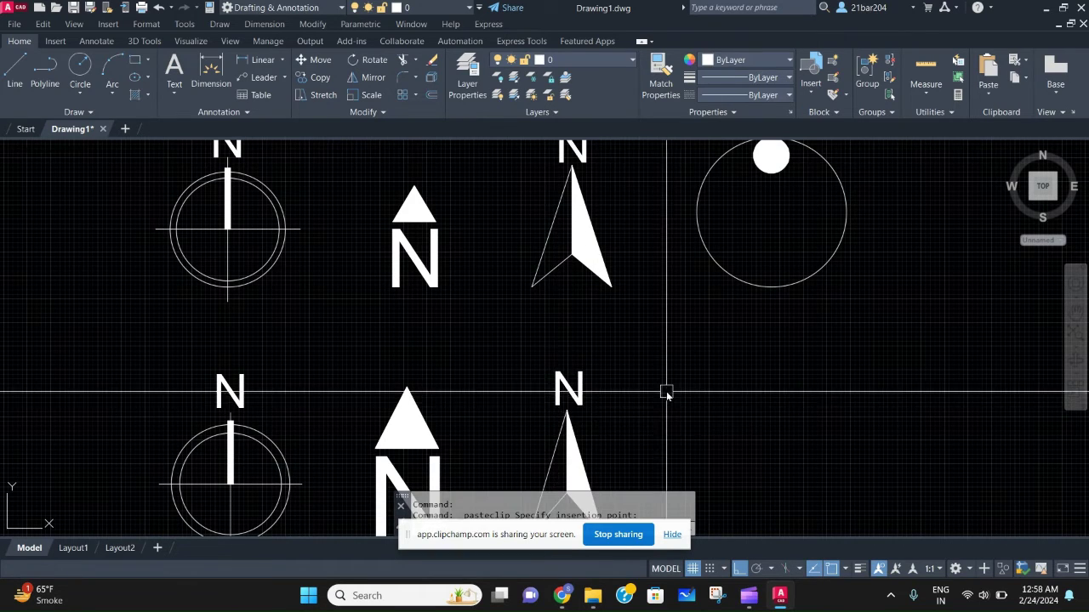
scroll(553, 364, "down", 3)
scroll(530, 364, "down", 2)
scroll(551, 355, "up", 3)
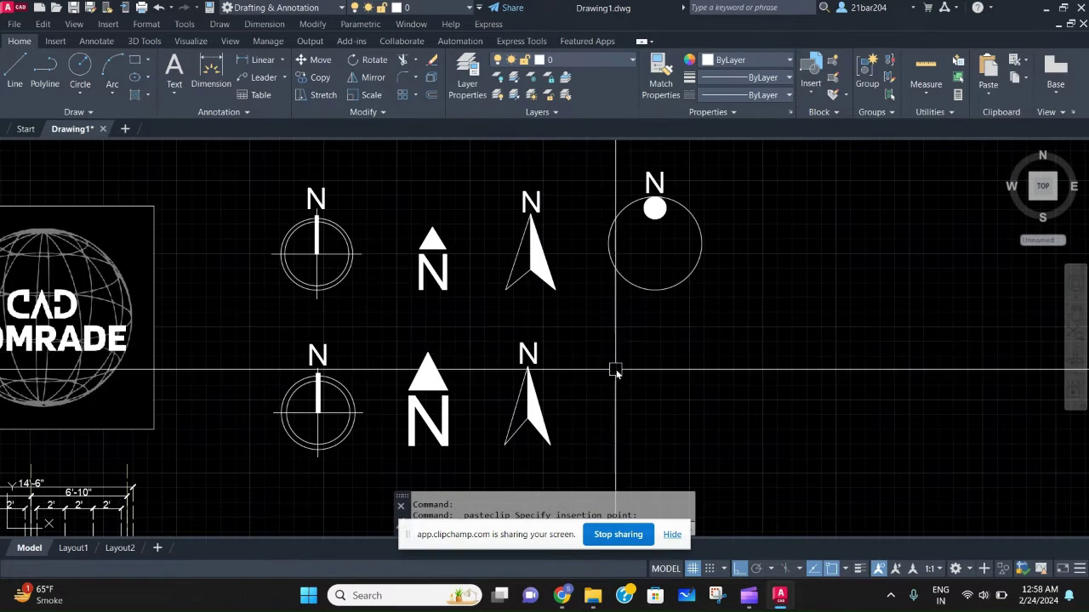
left_click_drag(603, 445, 498, 340)
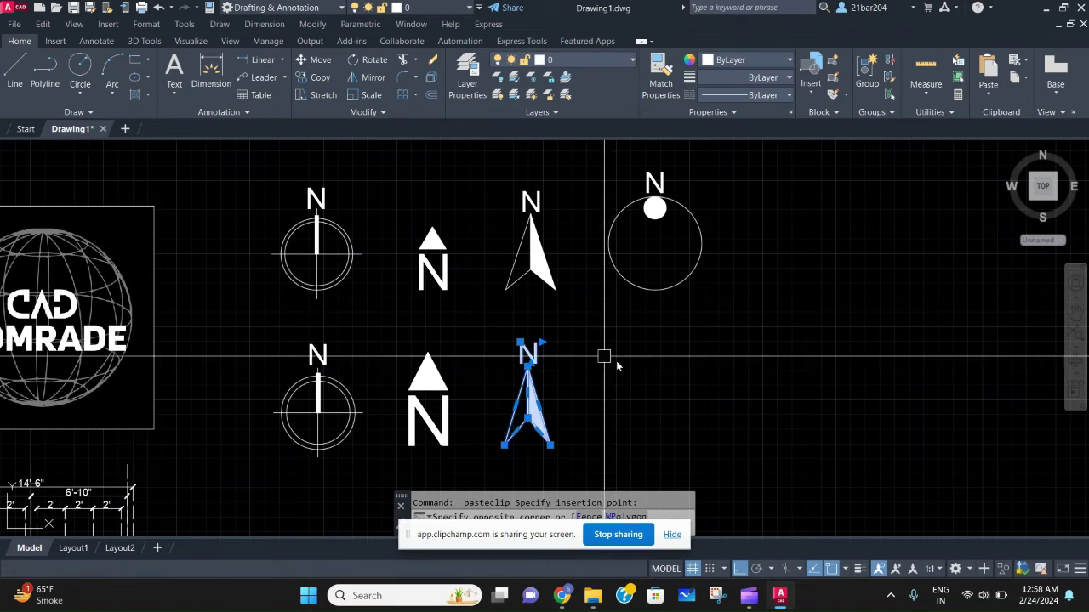
key("Escape")
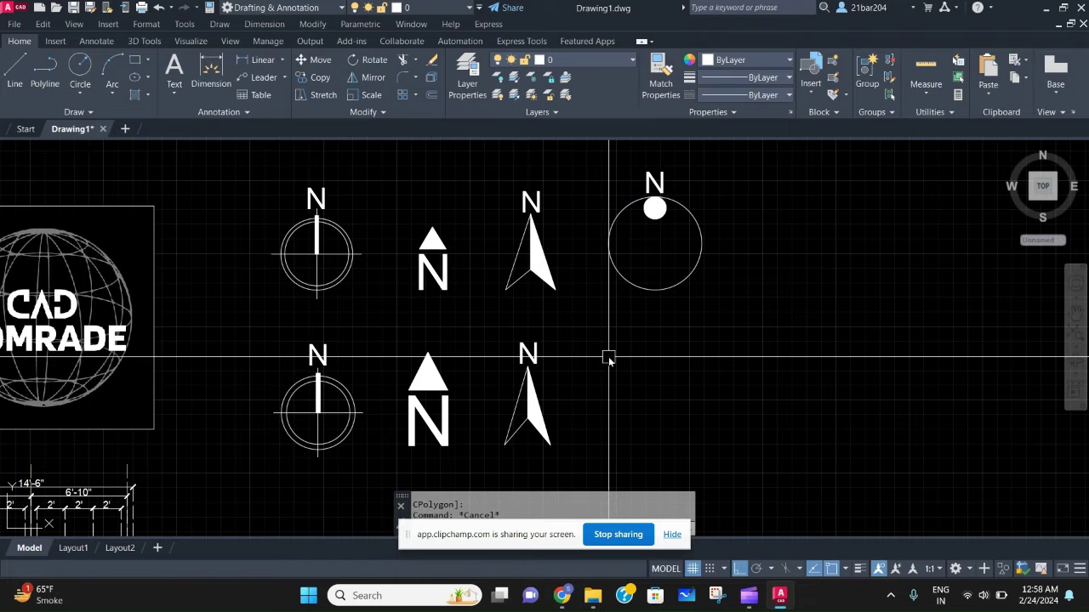
scroll(609, 358, "down", 2)
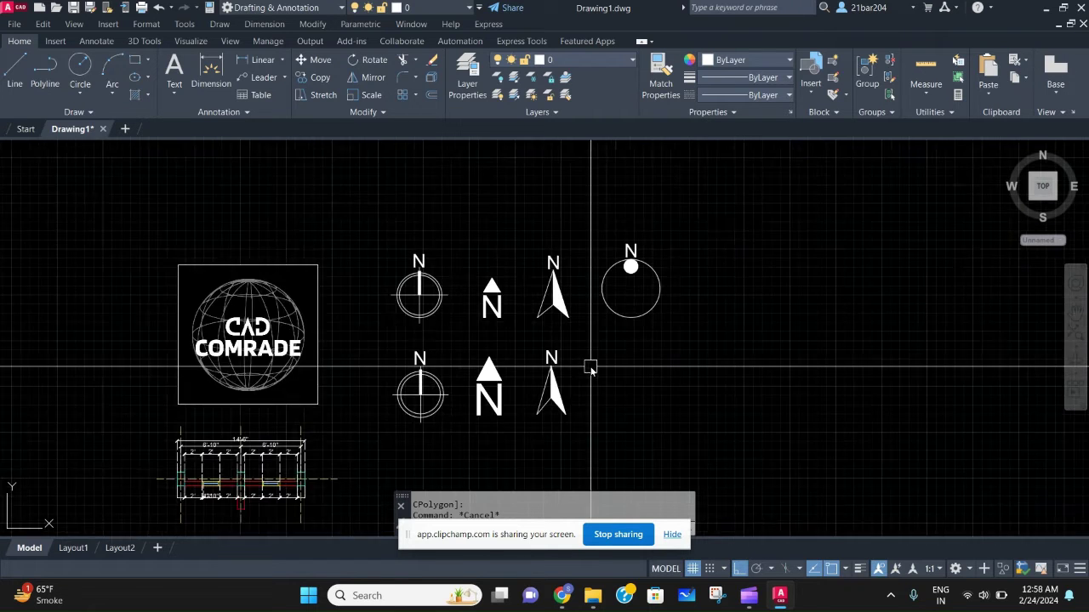
scroll(606, 332, "up", 2)
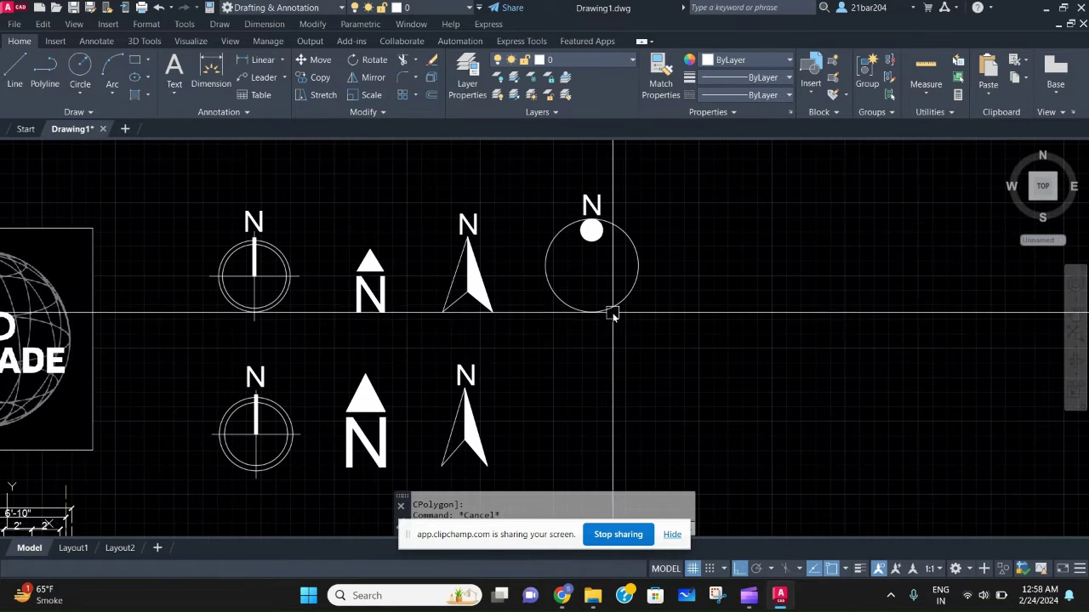
middle_click_drag(610, 323, 614, 313)
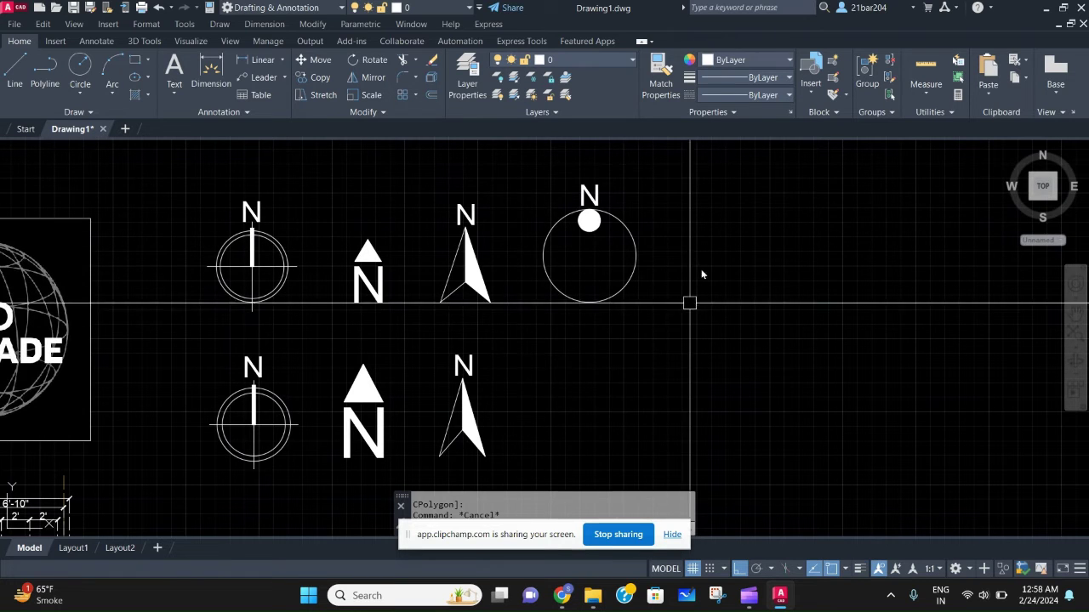
mouse_move(550, 292)
middle_mouse_down()
mouse_move(534, 308)
mouse_move(501, 219)
middle_mouse_up()
Draw a large circle beside the split arrow and a small circle inside it.
type("c")
key("Return")
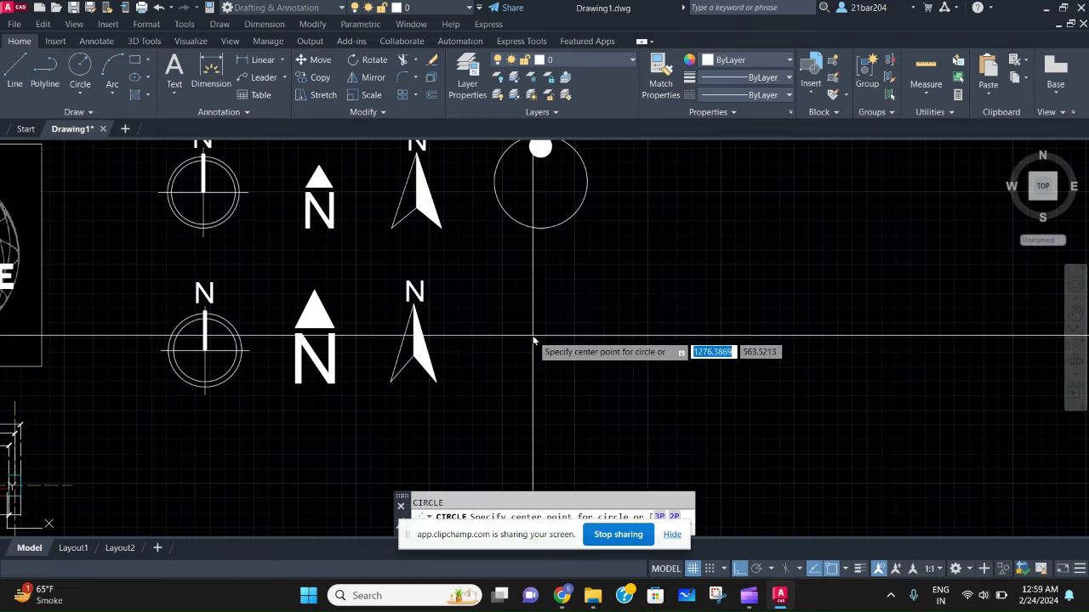
left_click(532, 335)
left_click(578, 358)
key("Escape")
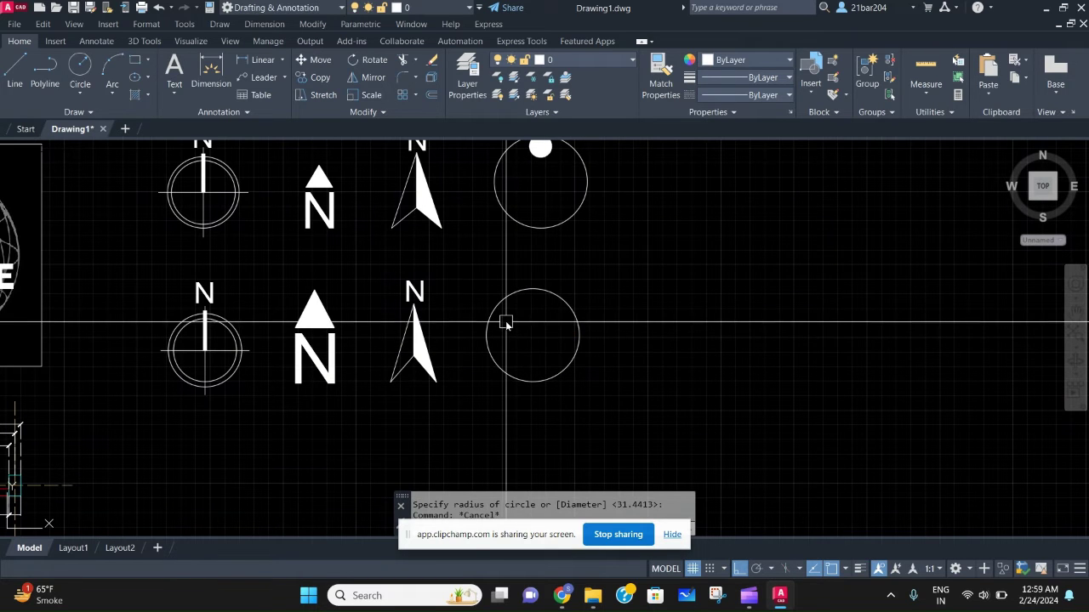
type("c")
key("Return")
scroll(519, 327, "up", 4)
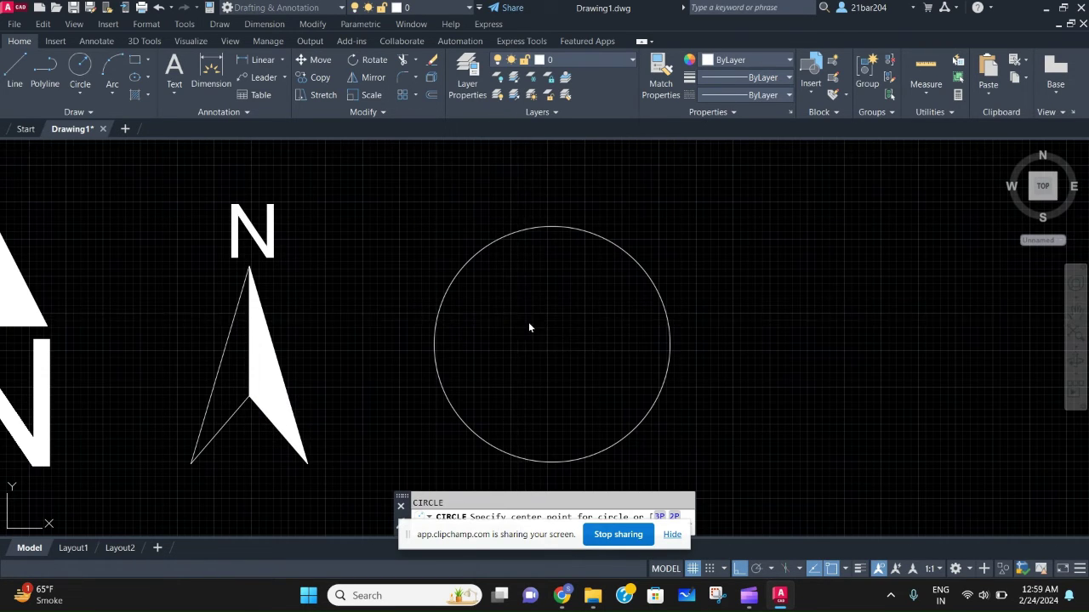
left_click(526, 320)
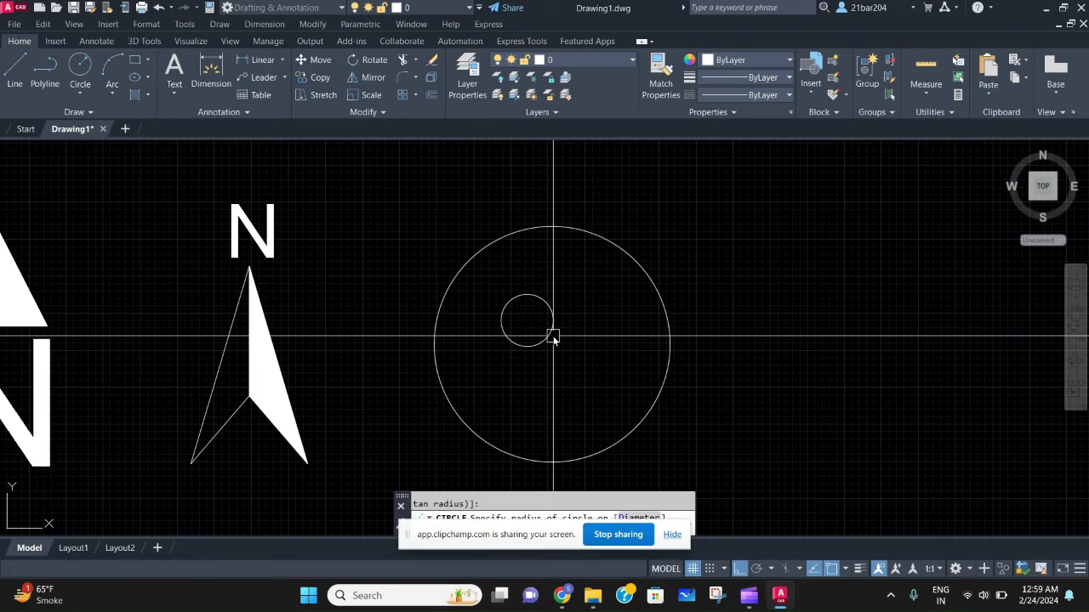
left_click(552, 338)
left_click(553, 339)
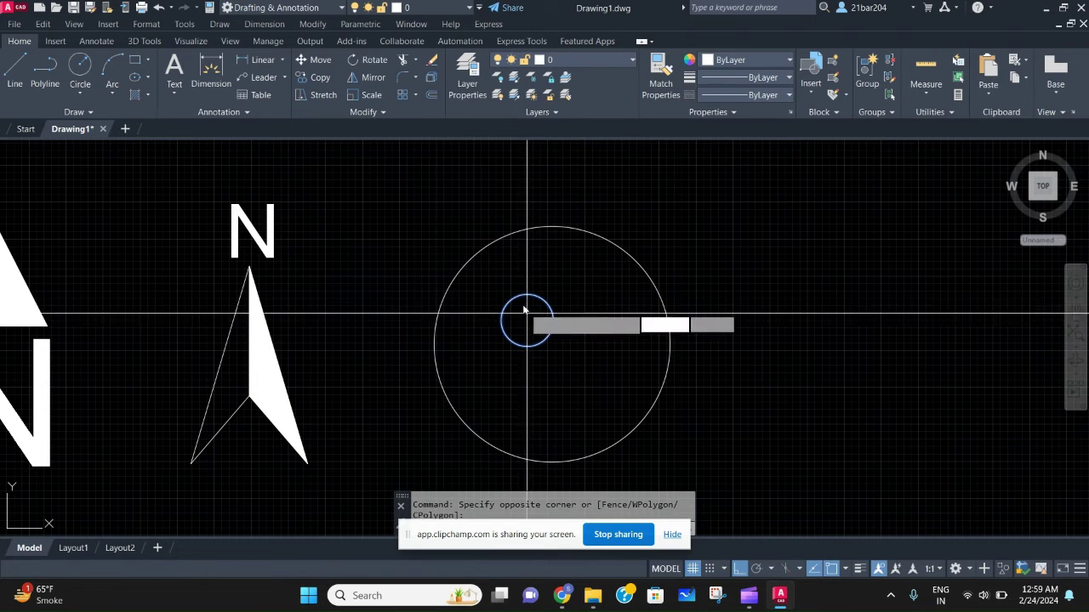
Move the small circle up so its top touches the large circle's top.
left_click(530, 320)
type("m")
key("Return")
left_click(528, 295)
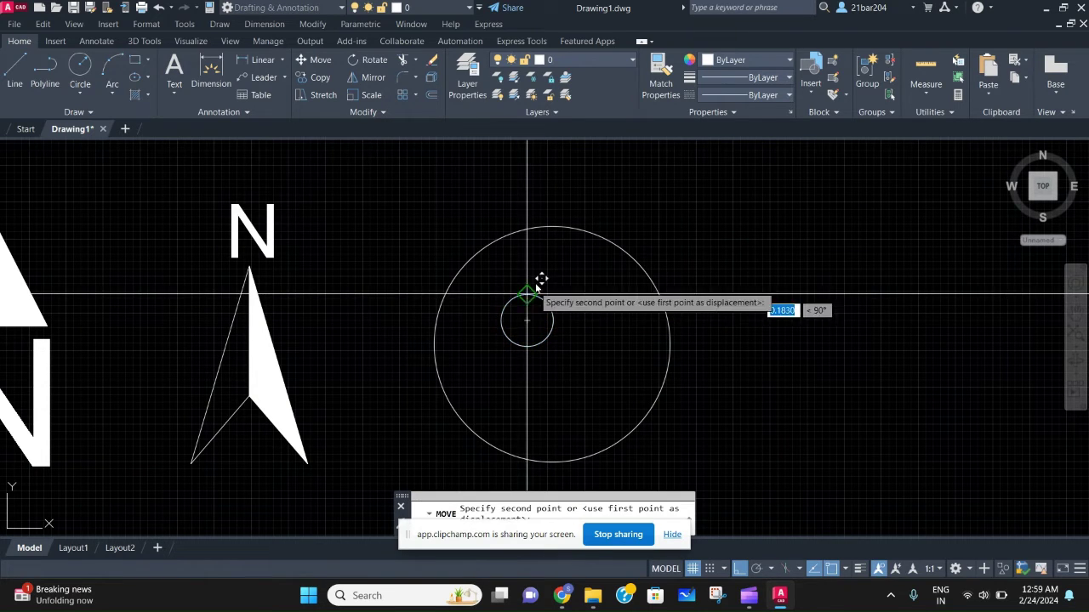
left_click(552, 228)
key("Escape")
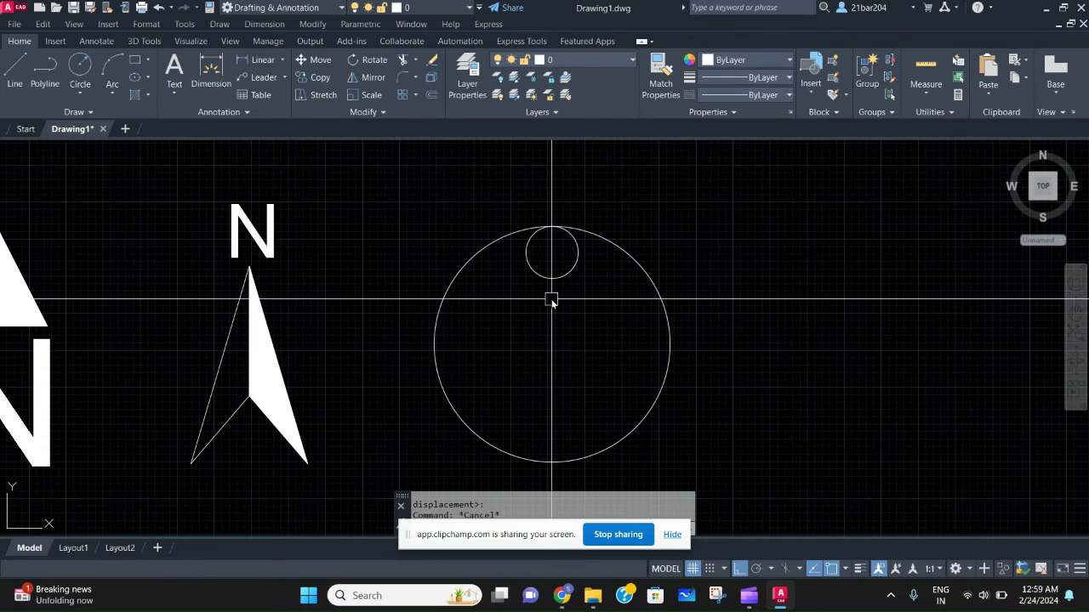
Fill the small circle with a SOLID hatch.
type("h")
key("Return")
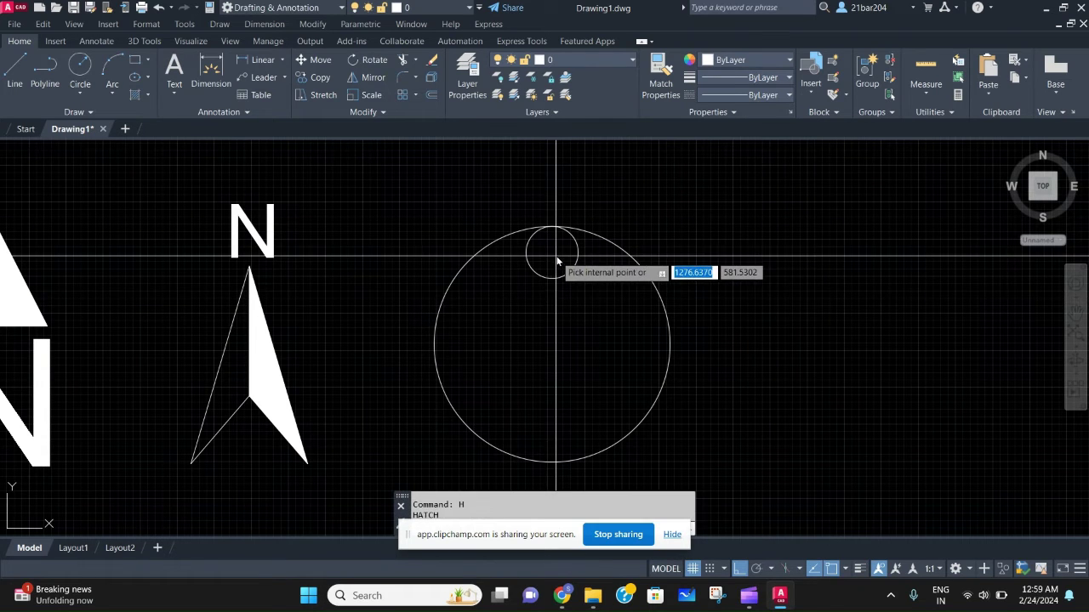
left_click(555, 253)
scroll(571, 332, "down", 5)
scroll(556, 316, "down", 3)
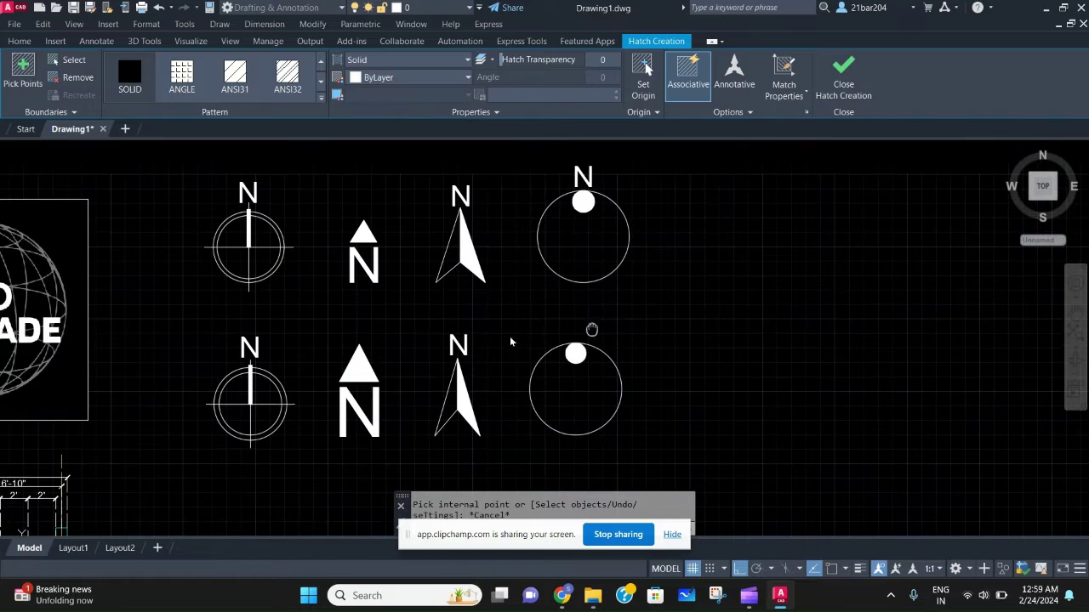
key("Escape")
Copy an existing N label and paste it above the circle-and-dot symbol.
left_click(469, 338)
key("ctrl+c")
key("ctrl+v")
scroll(571, 344, "up", 4)
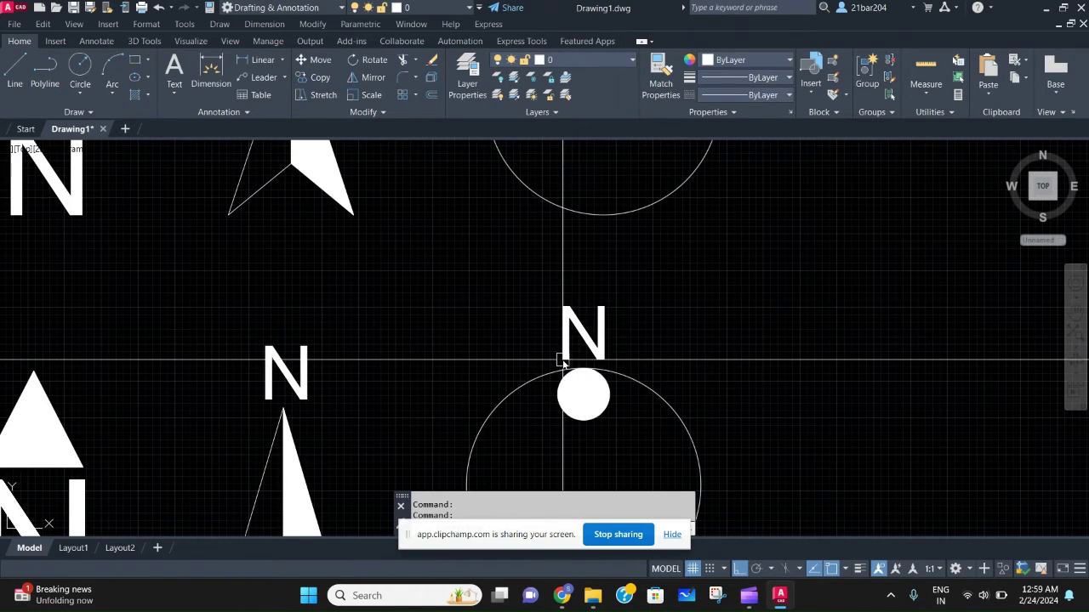
left_click(562, 361)
scroll(562, 361, "down", 4)
scroll(644, 388, "up", 3)
scroll(595, 357, "up", 3)
scroll(572, 344, "down", 4)
scroll(570, 311, "up", 4)
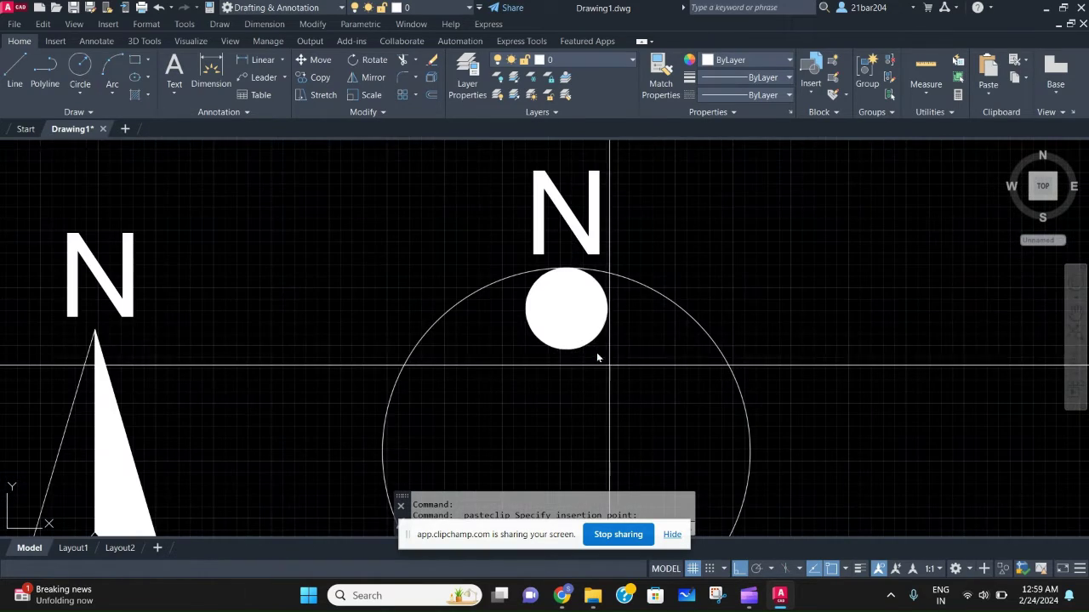
scroll(574, 308, "down", 2)
Move the solid dot and its hatch to the circle's lower-left inside edge.
left_click_drag(583, 312, 589, 334)
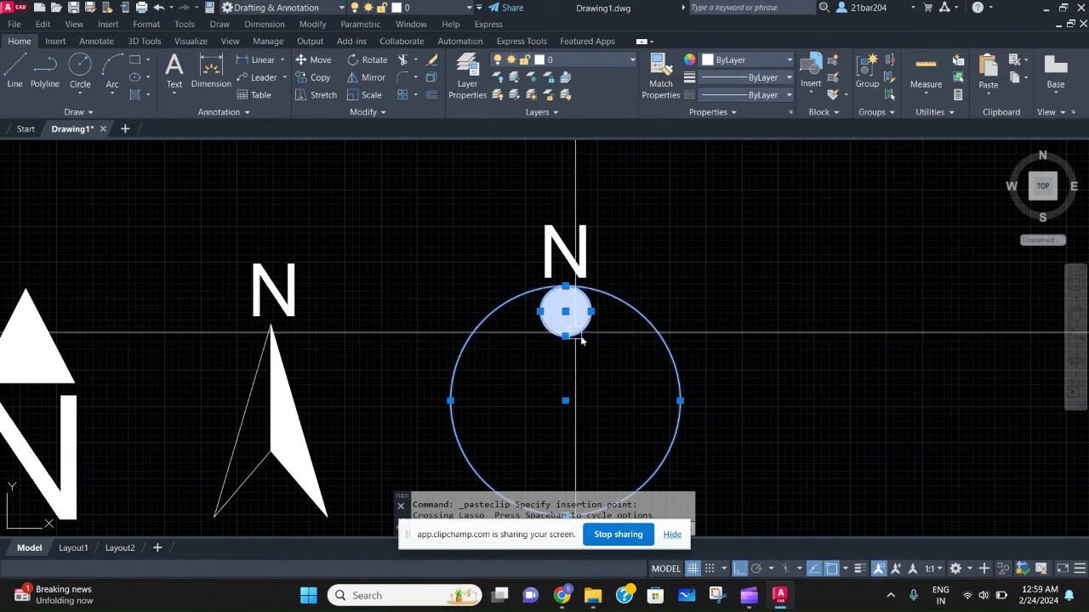
key("Escape")
left_click(569, 323)
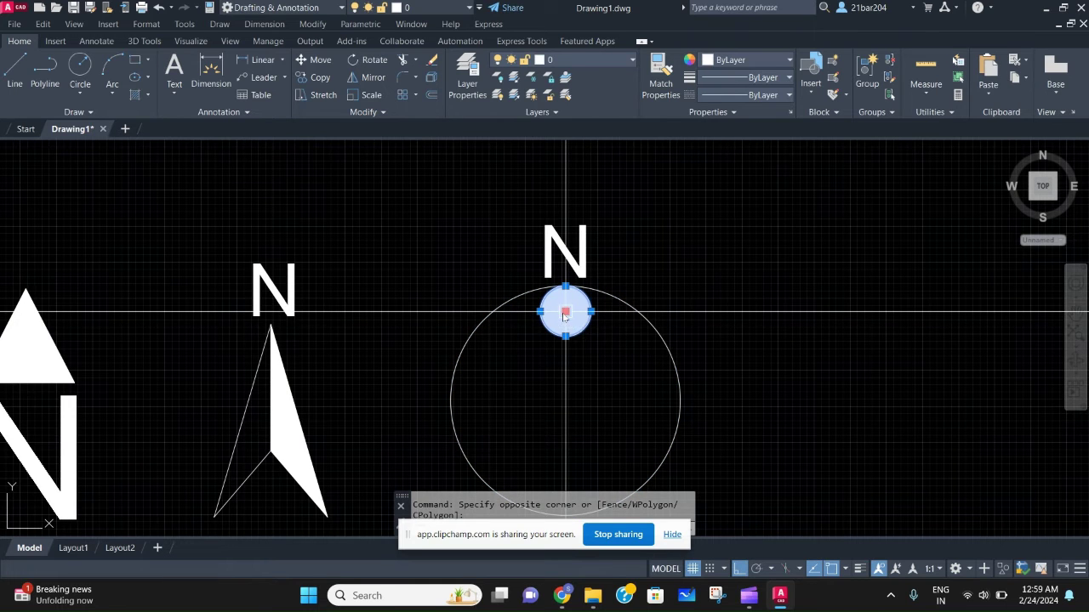
left_click(563, 316)
type("m")
key("Return")
left_click(566, 290)
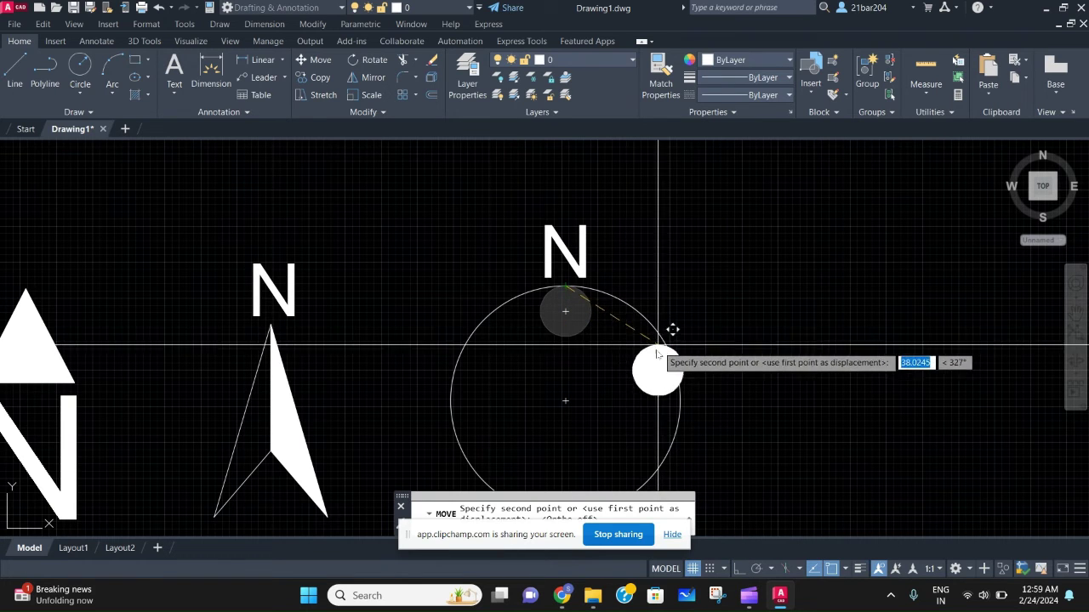
middle_click_drag(607, 434, 586, 369)
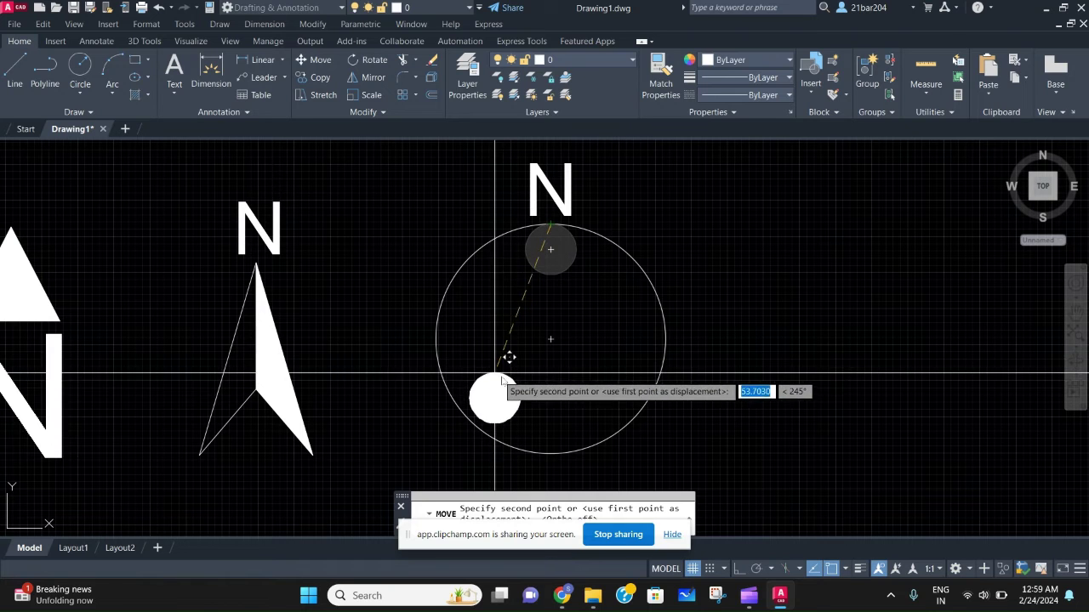
key("Escape")
Reposition the N label just outside the circle, below-left near the dot.
scroll(567, 347, "down", 2)
middle_click_drag(567, 347, 558, 380)
left_click(545, 265)
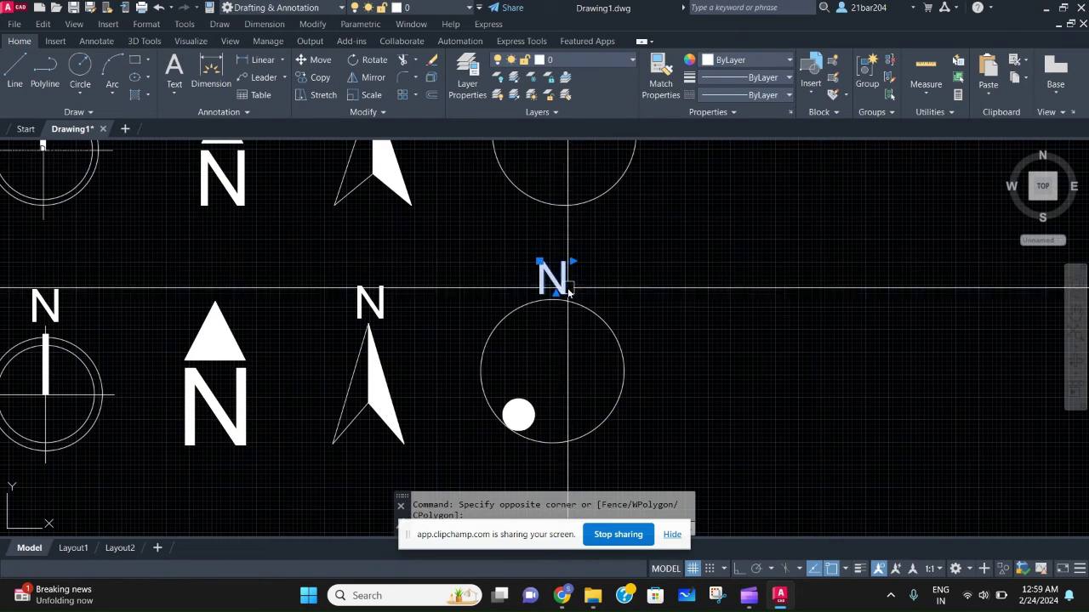
left_click(522, 333)
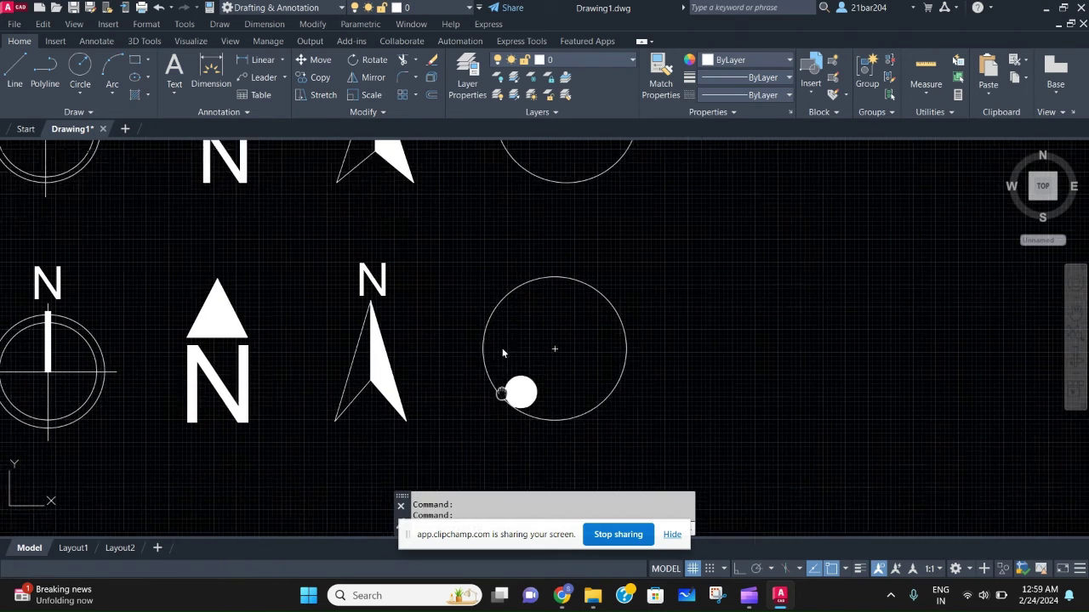
middle_click_drag(510, 389, 499, 323)
key("ctrl+v")
scroll(478, 370, "down", 2)
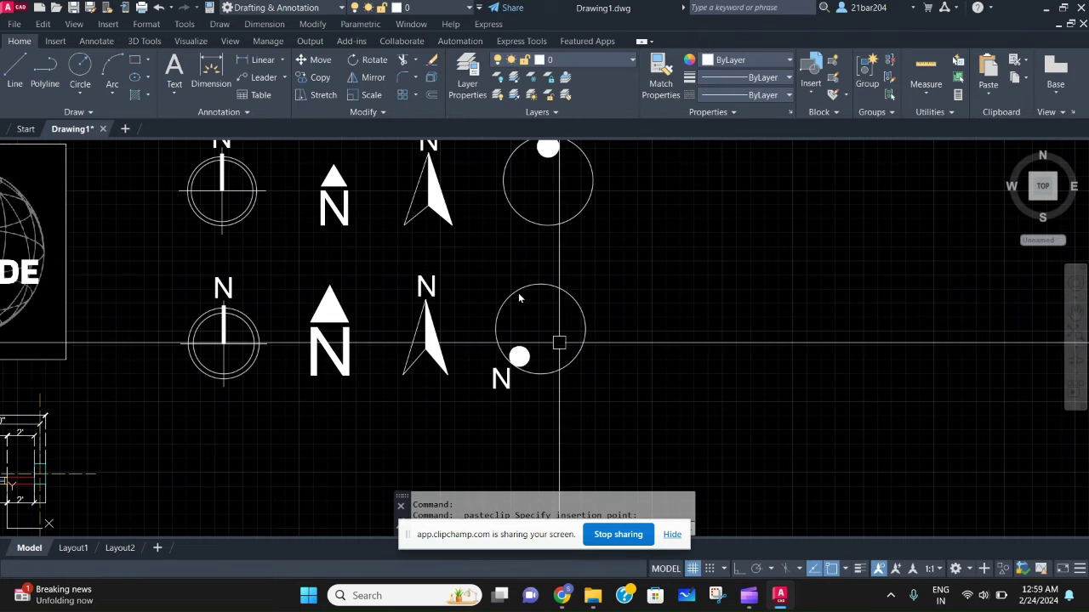
middle_click_drag(524, 318, 697, 376)
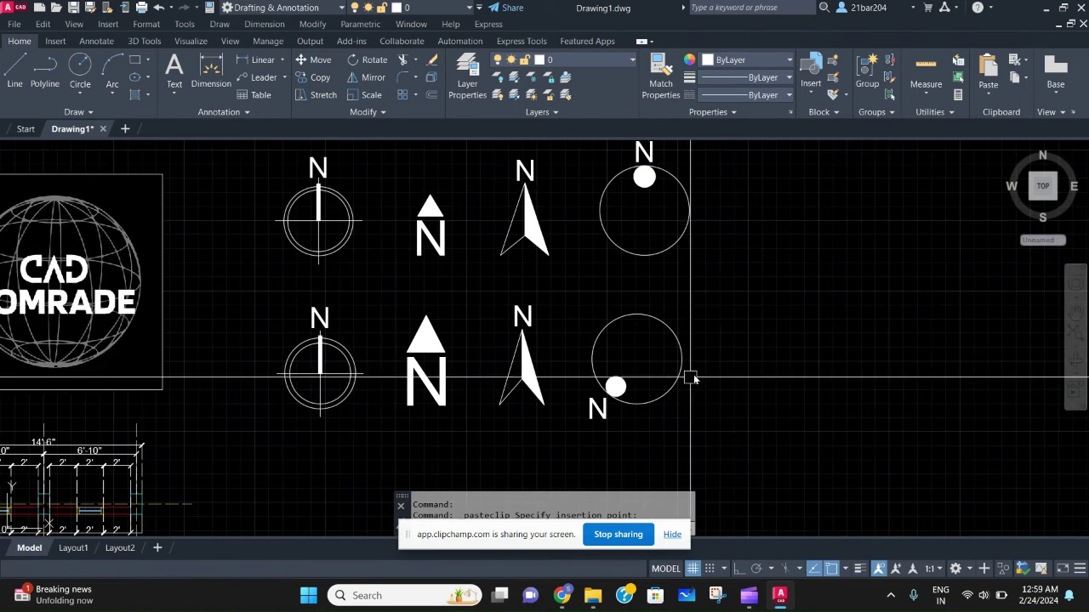
scroll(724, 385, "down", 2)
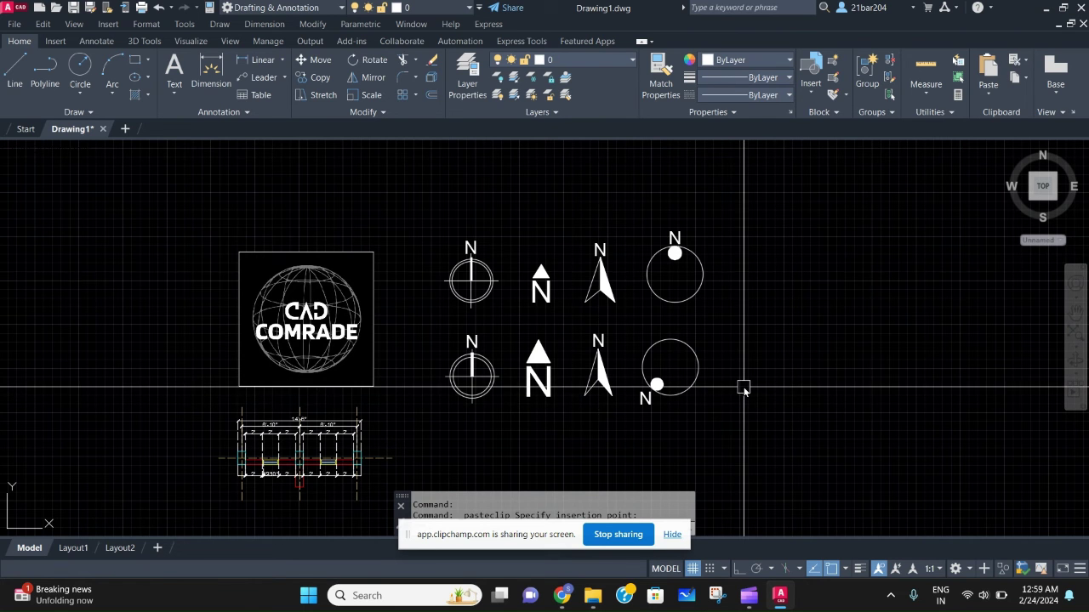
scroll(770, 440, "up", 2)
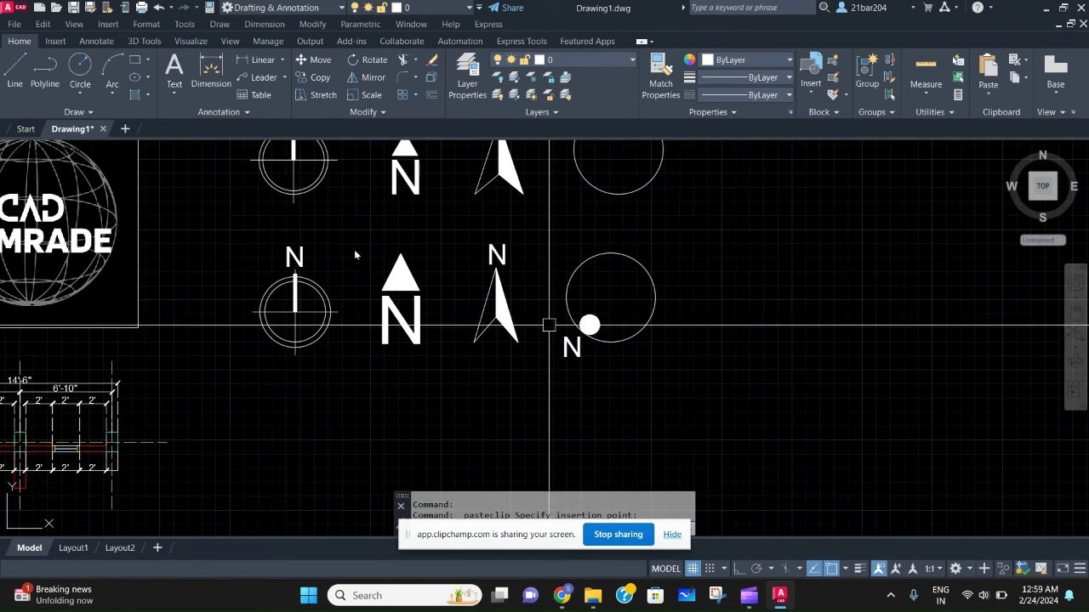
mouse_move(313, 238)
middle_mouse_down()
mouse_move(368, 278)
mouse_move(337, 307)
middle_mouse_up()
type("re")
key("Return")
left_click(345, 302)
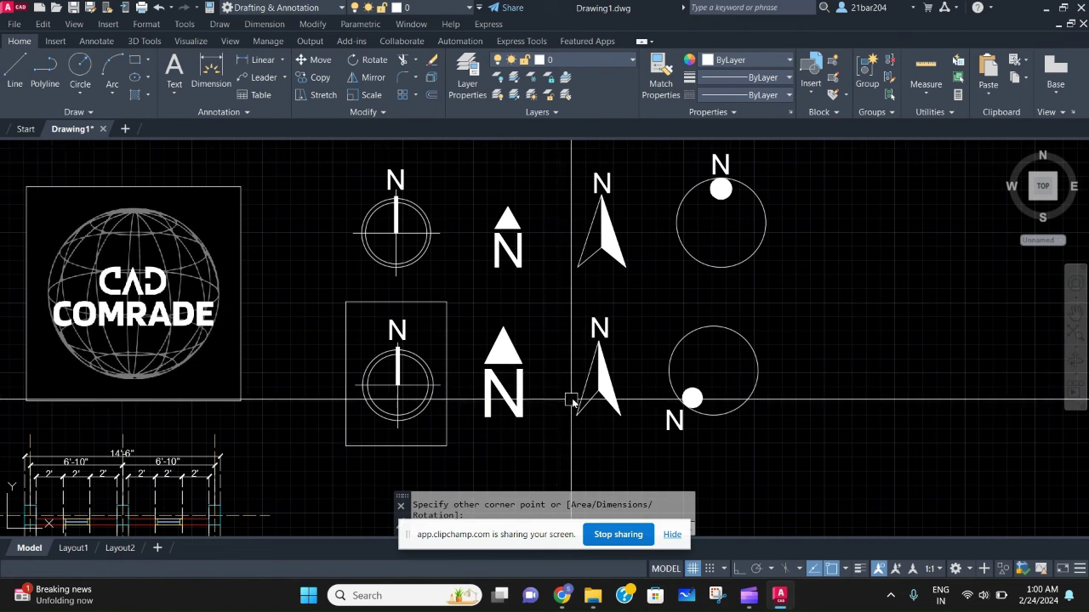
scroll(552, 377, "down", 2)
scroll(420, 315, "up", 2)
key("Escape")
key("Delete")
scroll(784, 361, "down", 2)
middle_click_drag(783, 361, 835, 358)
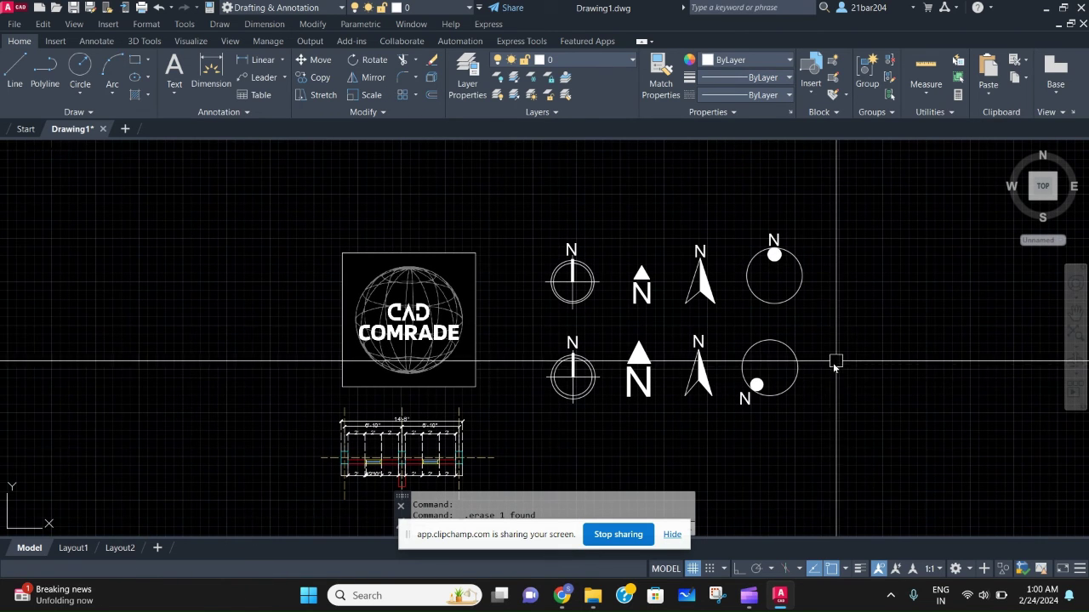